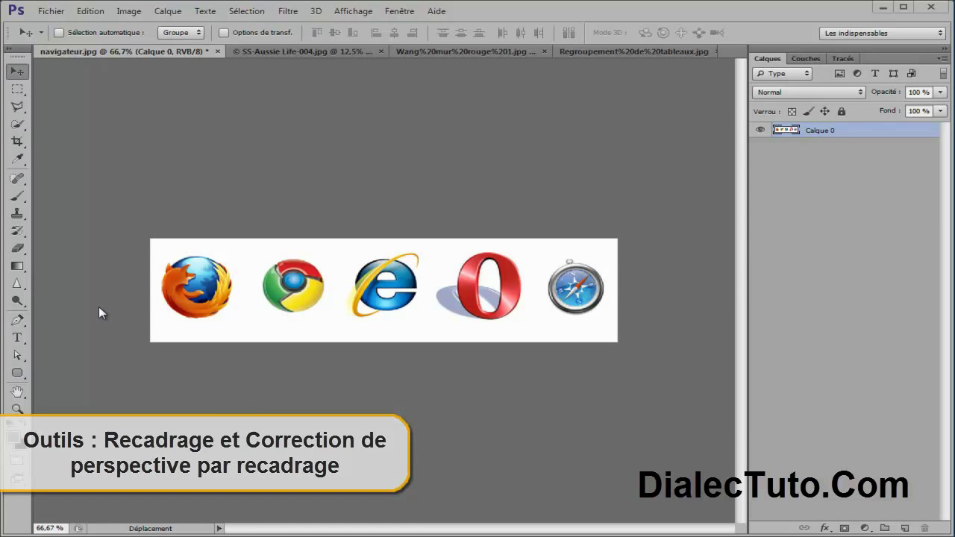
# Crop navigateur.jpg around the Chrome logo with Supprimer les pixels rognés turned off
pyautogui.click(17, 143)
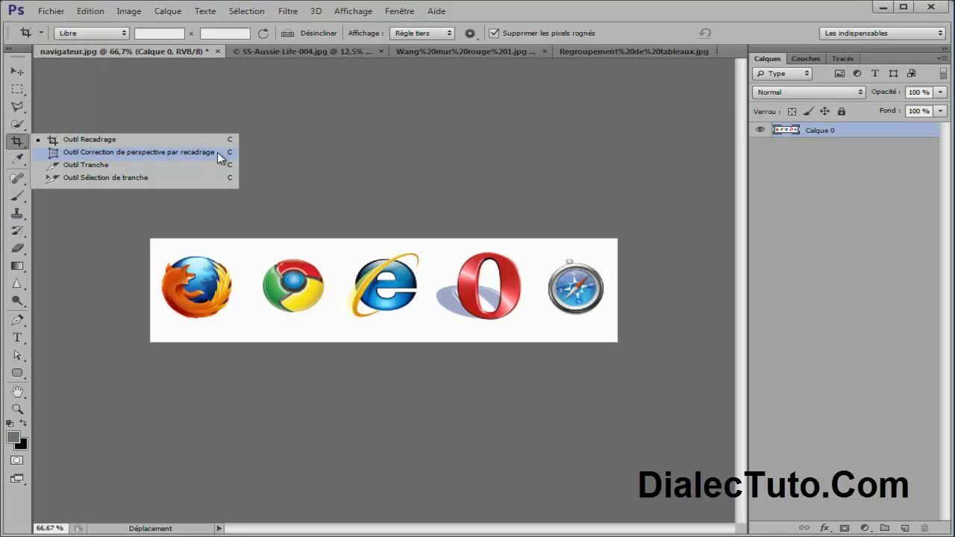
pyautogui.click(84, 140)
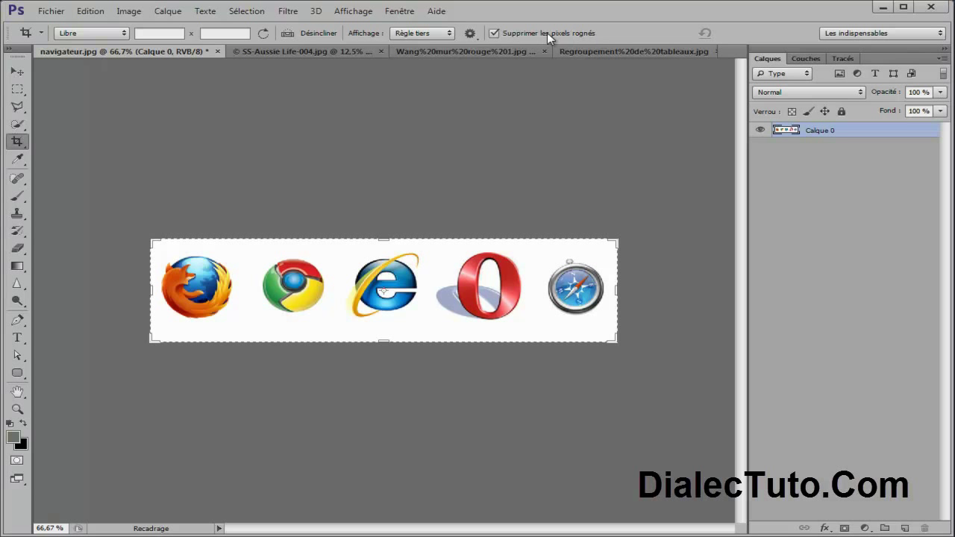
pyautogui.click(527, 35)
pyautogui.moveTo(254, 256); pyautogui.dragTo(342, 331)
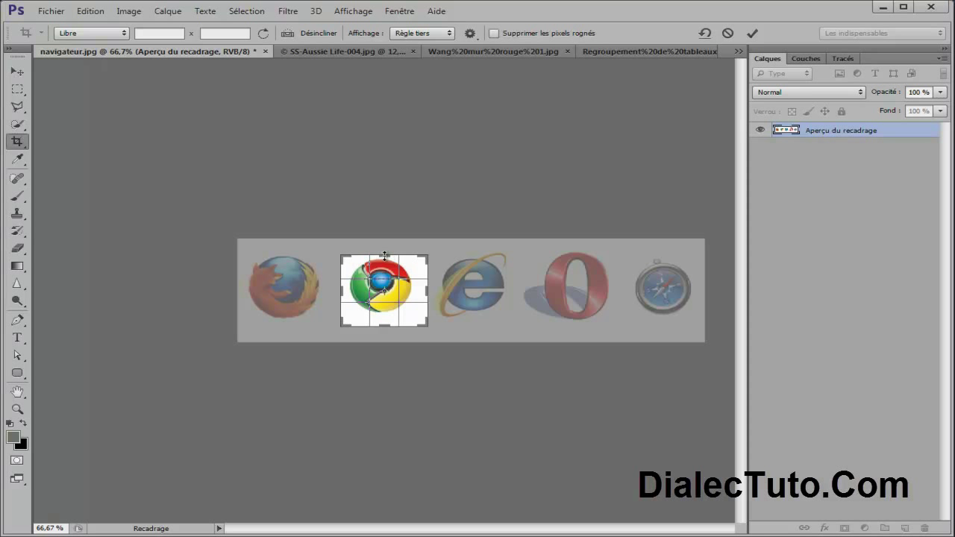
pyautogui.moveTo(385, 256); pyautogui.dragTo(385, 251)
pyautogui.moveTo(387, 323); pyautogui.dragTo(384, 321)
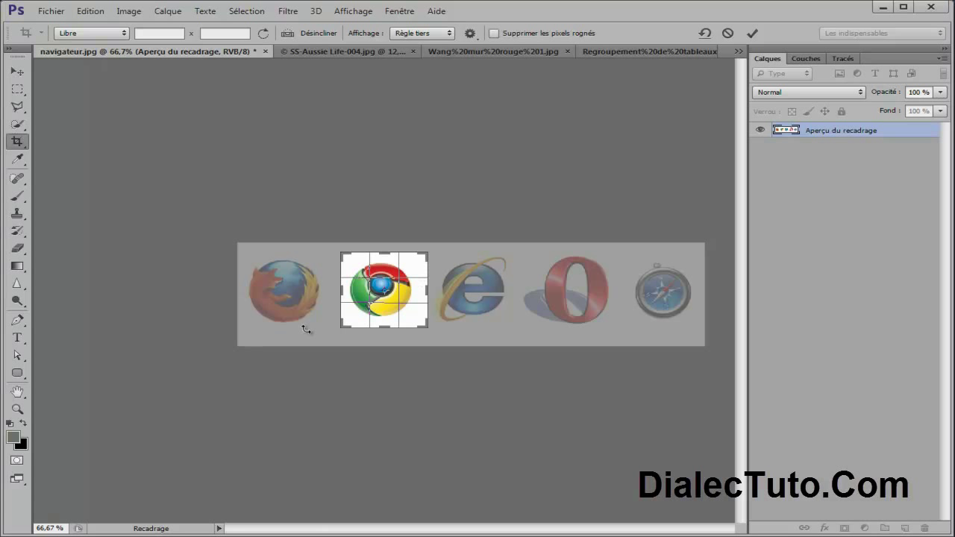
pyautogui.click(752, 34)
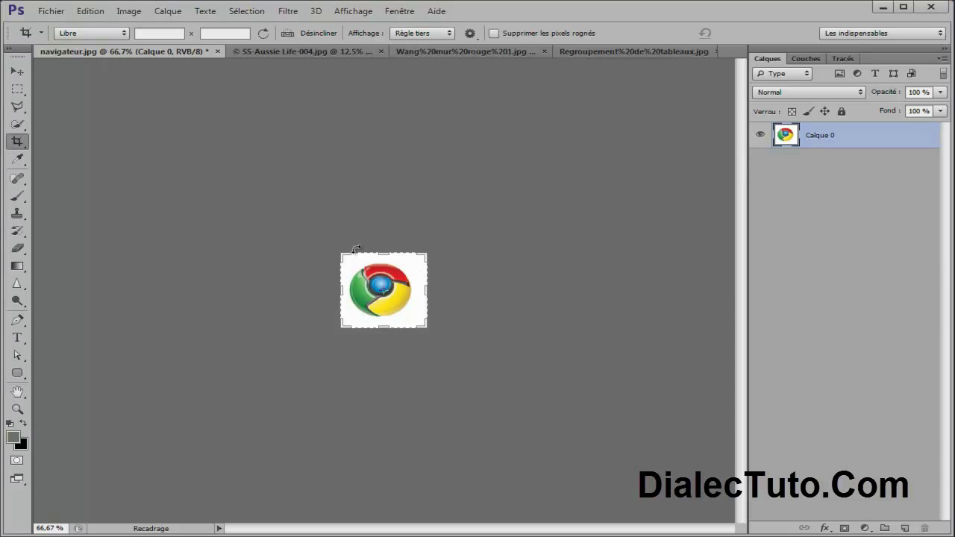
# Move the layer inside the cropped canvas so the Firefox logo fills the visible area
pyautogui.click(17, 71)
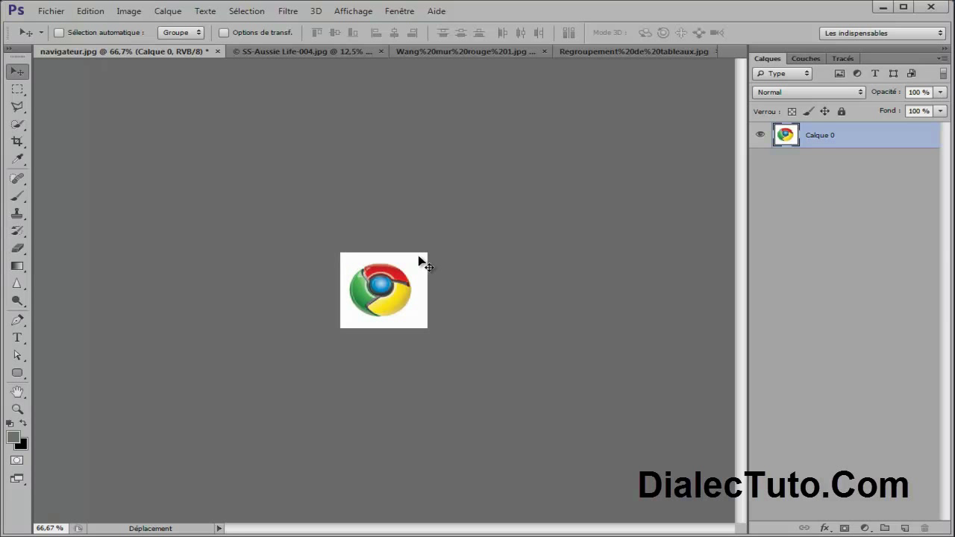
pyautogui.moveTo(421, 288); pyautogui.dragTo(512, 296)
pyautogui.moveTo(375, 289); pyautogui.dragTo(406, 317)
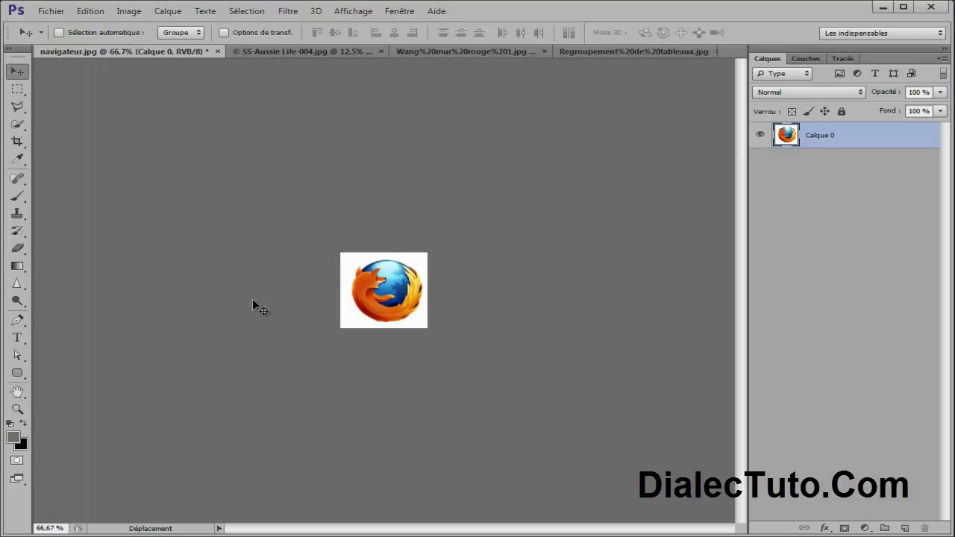
# Bring back all the hidden parts of the logo image with Tout faire apparaître
pyautogui.click(128, 12)
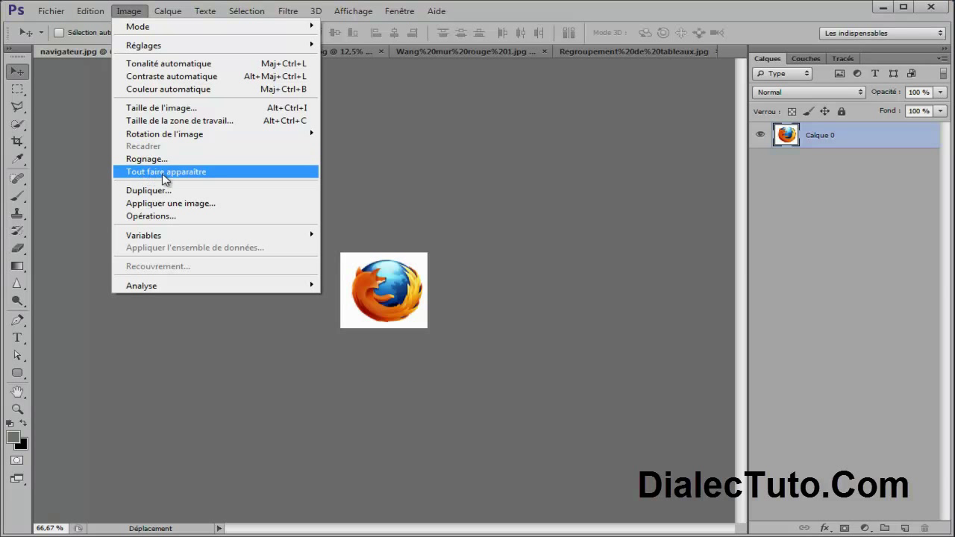
pyautogui.click(193, 173)
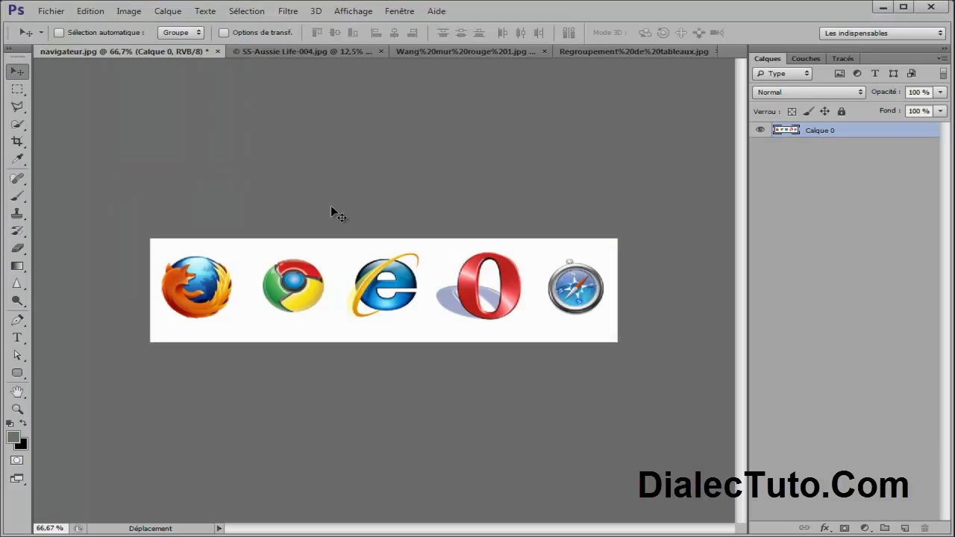
pyautogui.click(127, 16)
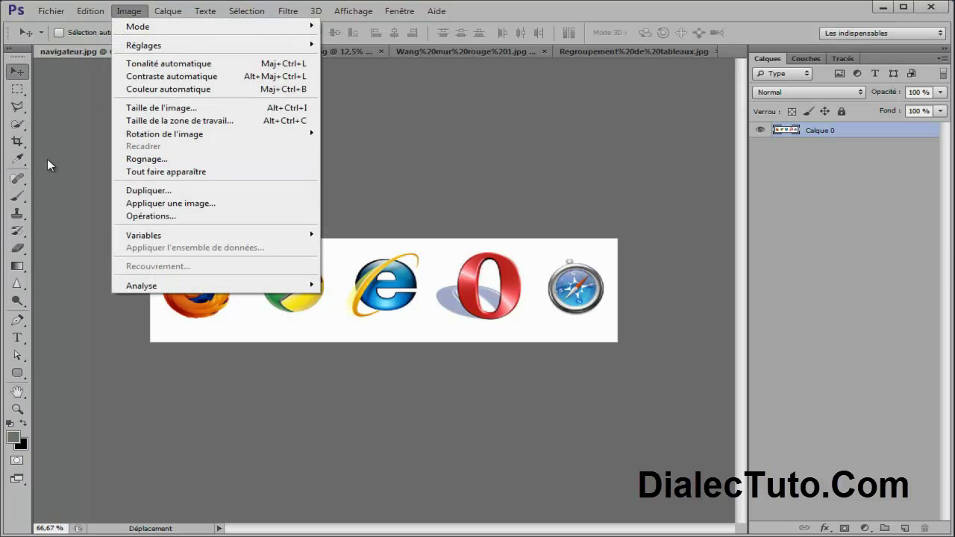
# Crop the logo strip around the Chrome logo with Supprimer les pixels rognés turned on
pyautogui.click(16, 141)
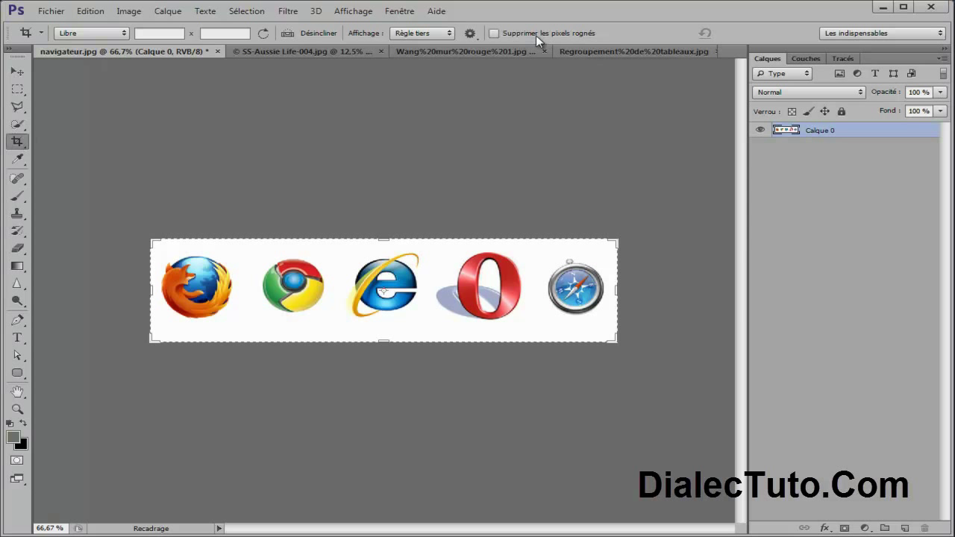
pyautogui.click(509, 34)
pyautogui.moveTo(259, 259); pyautogui.dragTo(341, 294)
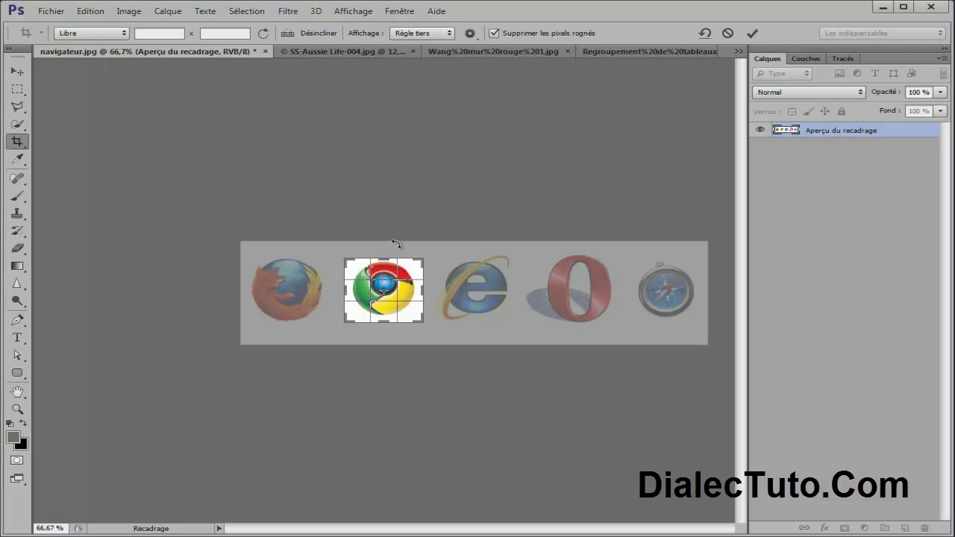
pyautogui.click(752, 33)
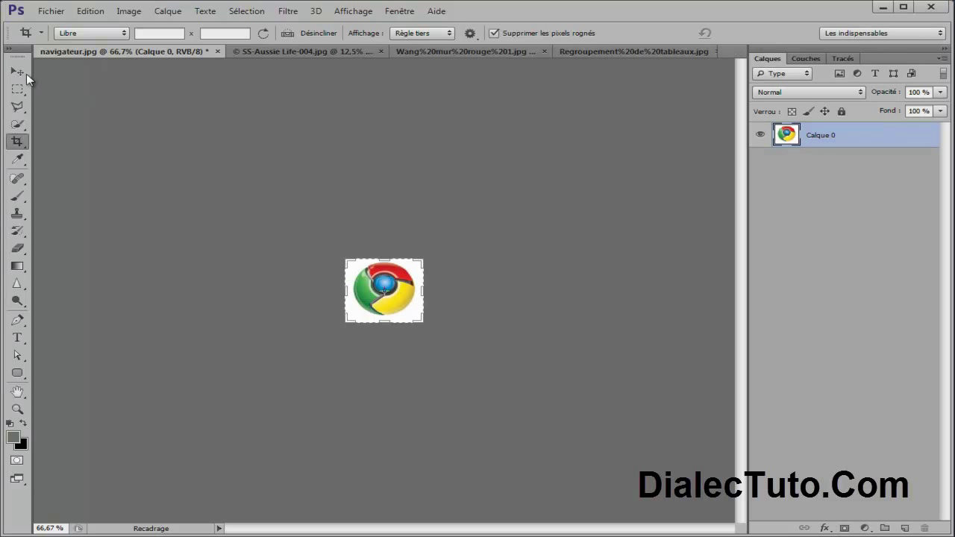
# Shift the Chrome layer within the cropped canvas to check whether pixels remain outside the frame
pyautogui.click(18, 71)
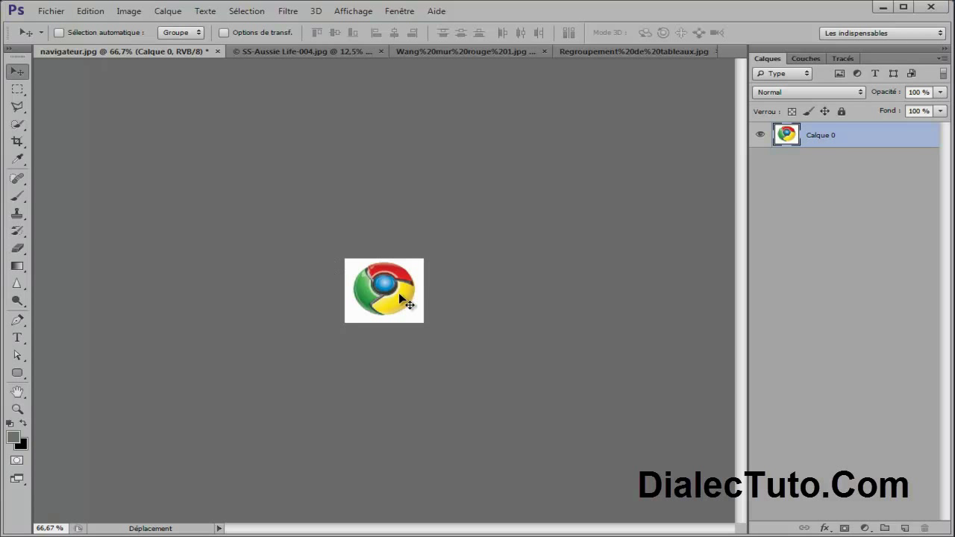
pyautogui.moveTo(405, 295); pyautogui.dragTo(387, 256)
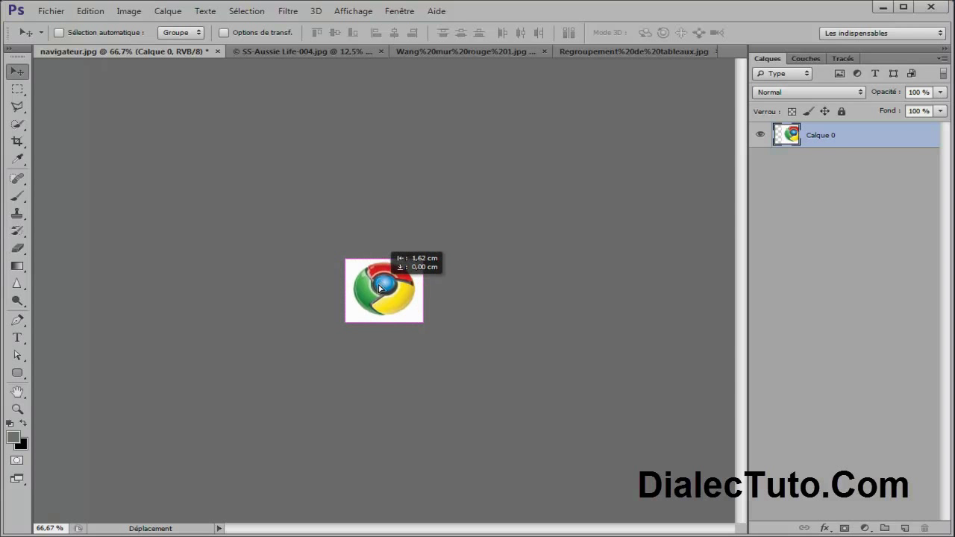
pyautogui.click(17, 141)
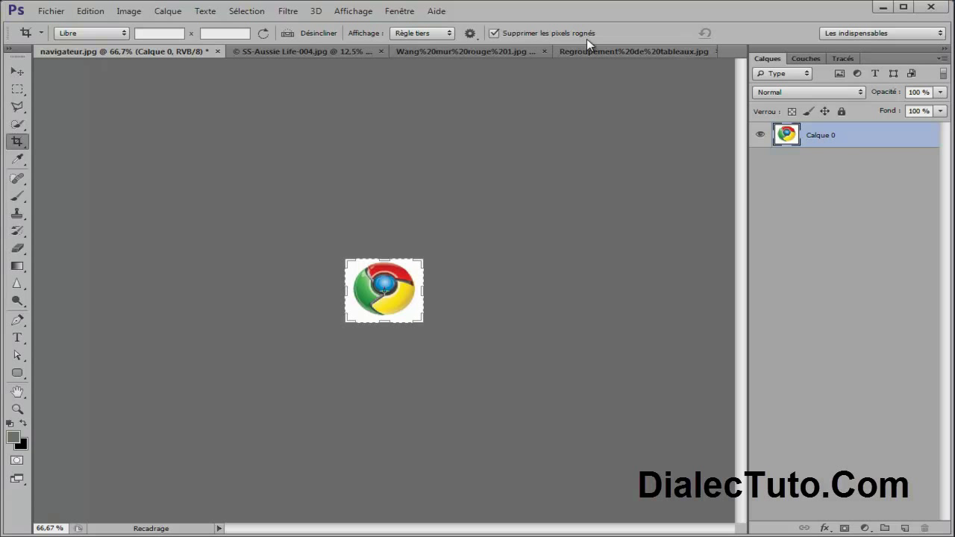
# Try to recover the cropped-off logos with Tout faire apparaître
pyautogui.click(25, 72)
pyautogui.click(133, 11)
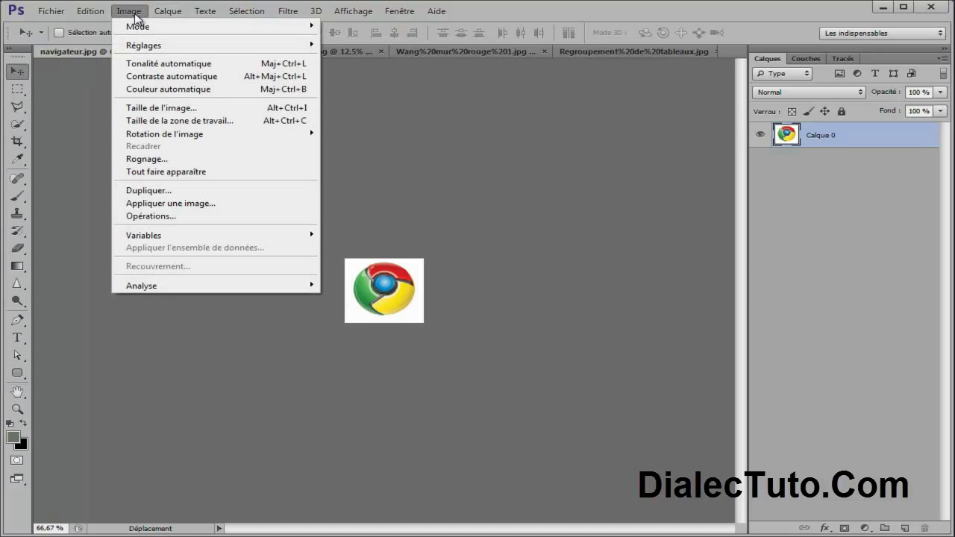
pyautogui.click(165, 176)
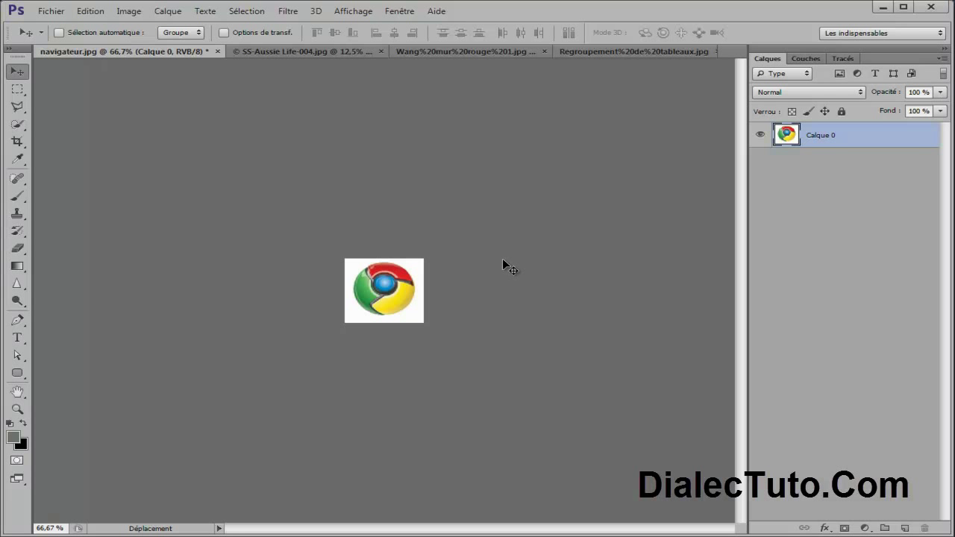
# Revert navigateur.jpg to its previously saved version
pyautogui.click(16, 141)
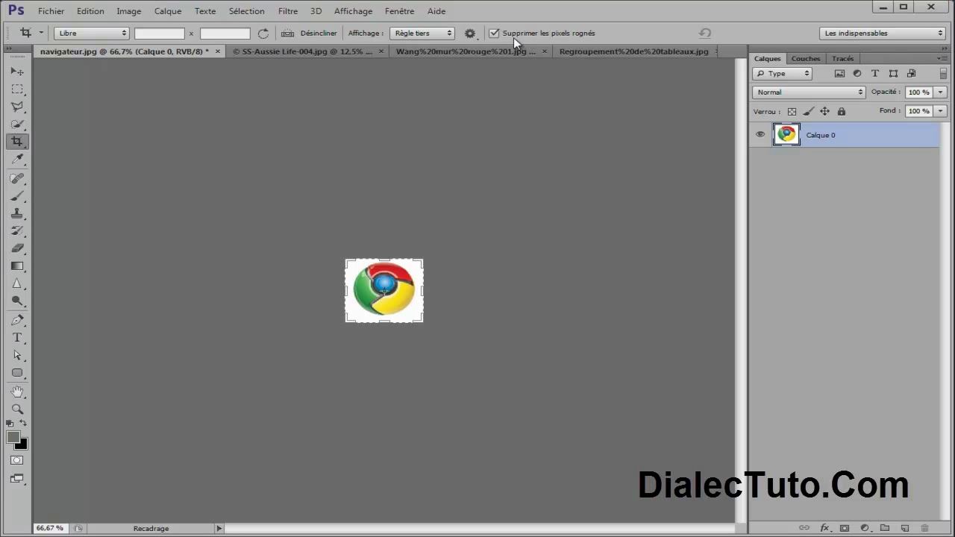
pyautogui.click(50, 10)
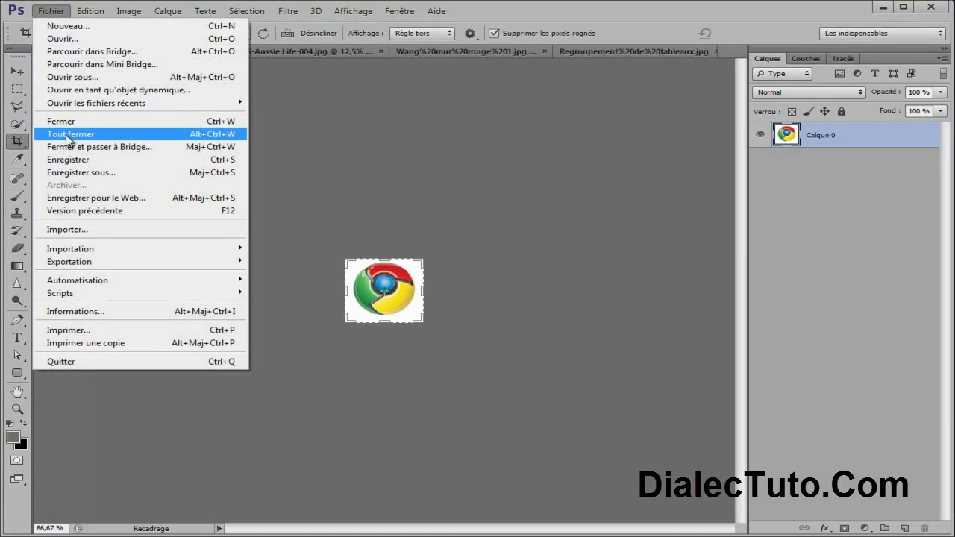
pyautogui.click(86, 211)
pyautogui.click(16, 71)
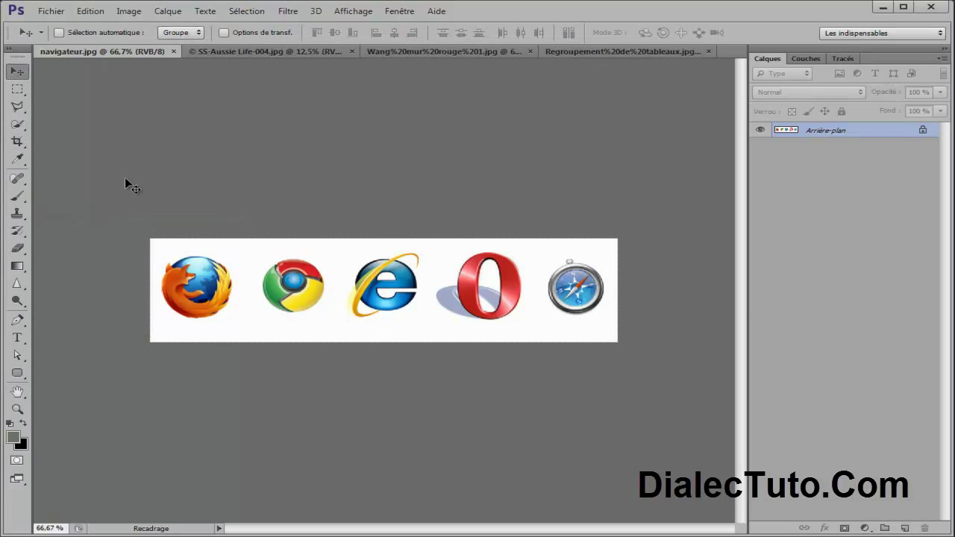
# In SS-Aussie Life-004.jpg, pull in all four sides of the crop frame and reposition the photo around the opera house and central palm
pyautogui.click(253, 52)
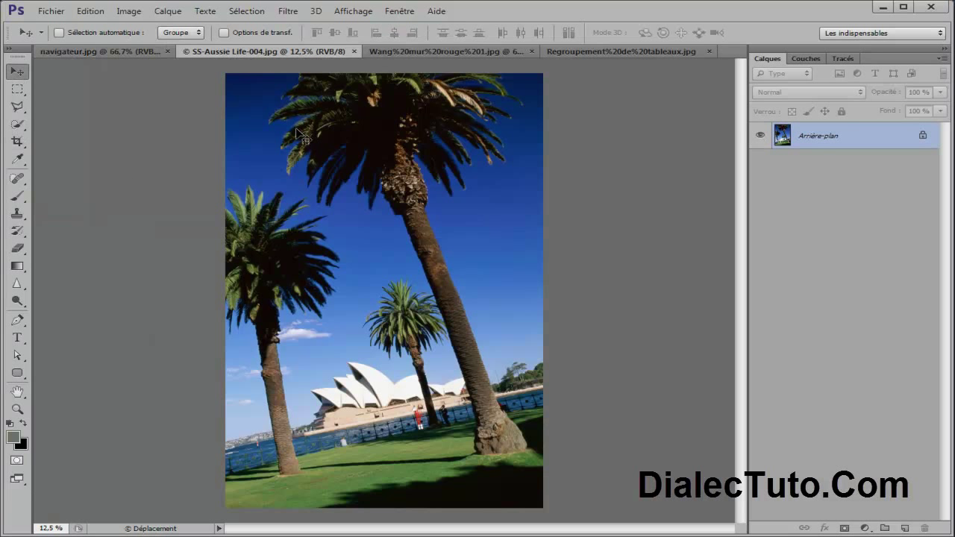
pyautogui.click(19, 143)
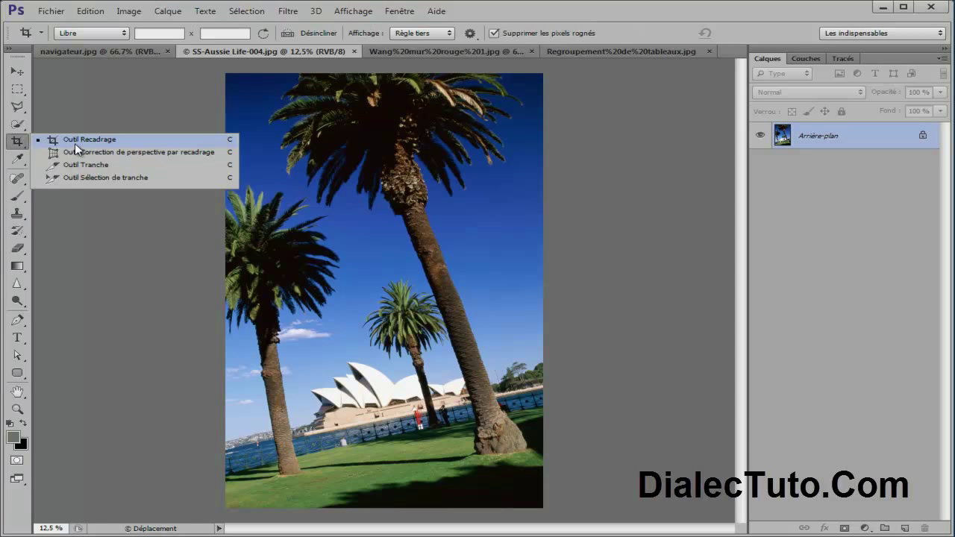
pyautogui.click(82, 140)
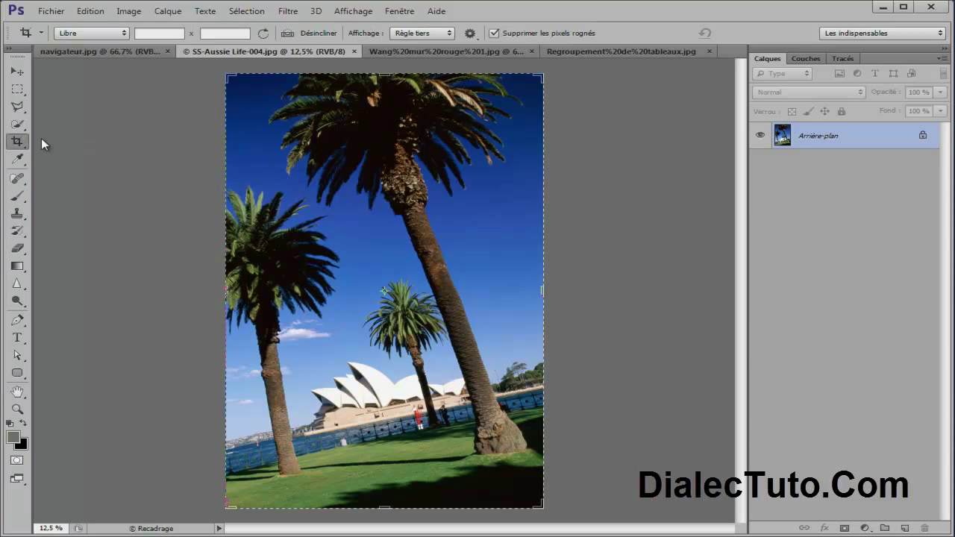
pyautogui.moveTo(382, 86); pyautogui.dragTo(383, 107)
pyautogui.moveTo(385, 468); pyautogui.dragTo(386, 409)
pyautogui.moveTo(227, 292); pyautogui.dragTo(267, 290)
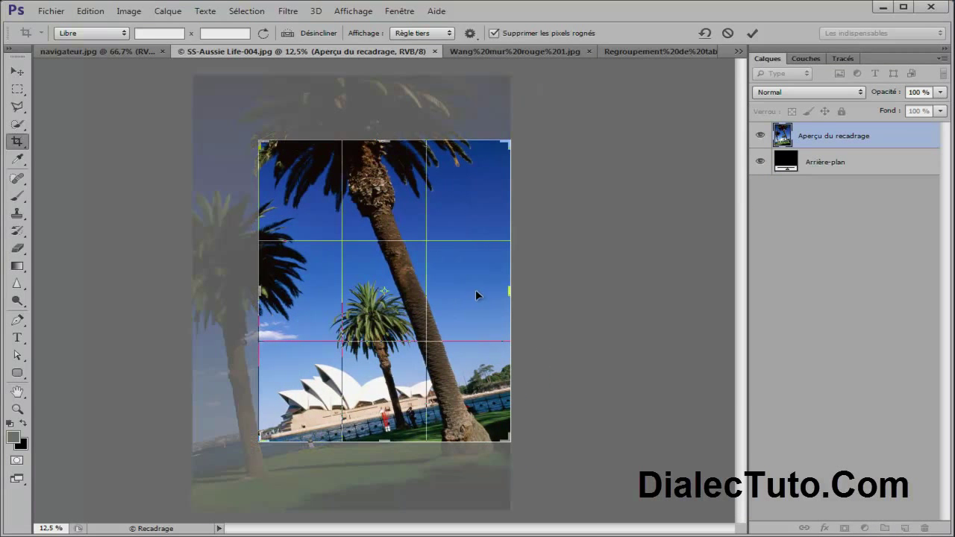
pyautogui.moveTo(509, 291); pyautogui.dragTo(476, 292)
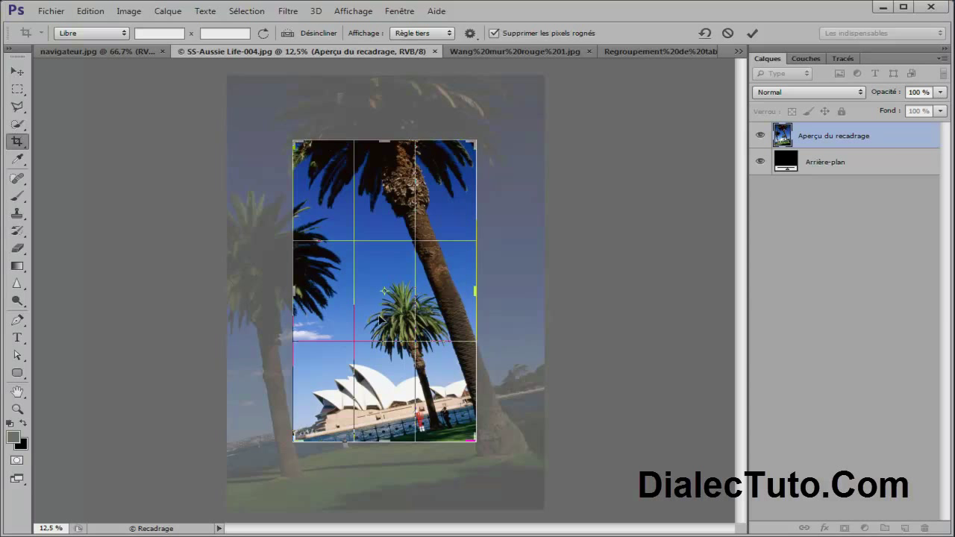
pyautogui.moveTo(390, 315)
pyautogui.mouseDown()
pyautogui.moveTo(391, 240)
pyautogui.moveTo(400, 304)
pyautogui.mouseUp()
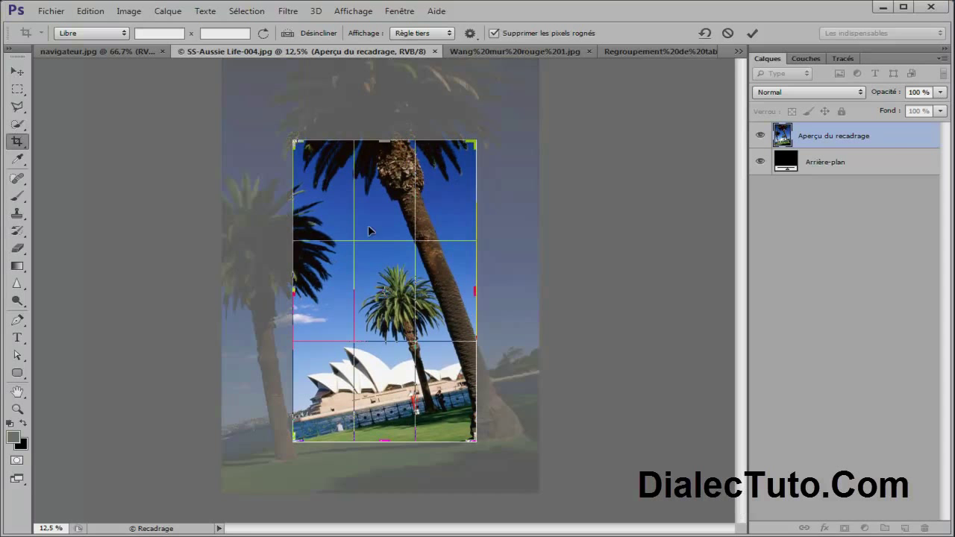
pyautogui.moveTo(456, 287); pyautogui.dragTo(465, 318)
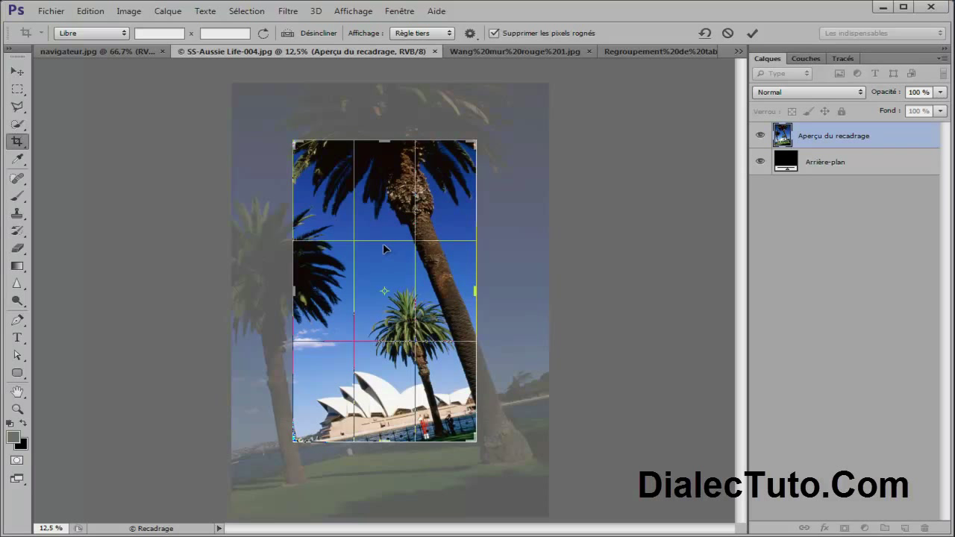
# Try the Grille crop overlay, and set the overlay to Diagonale
pyautogui.click(448, 34)
pyautogui.click(431, 57)
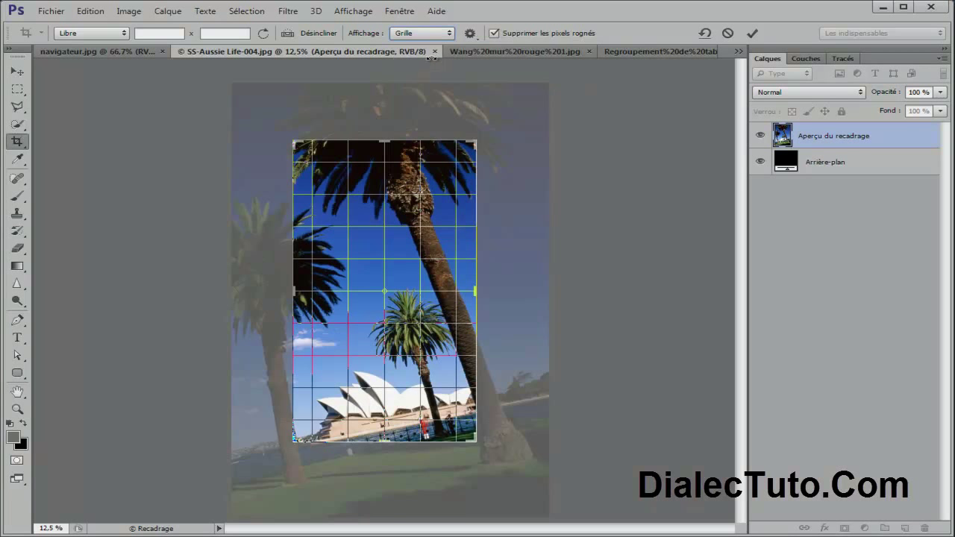
pyautogui.click(440, 33)
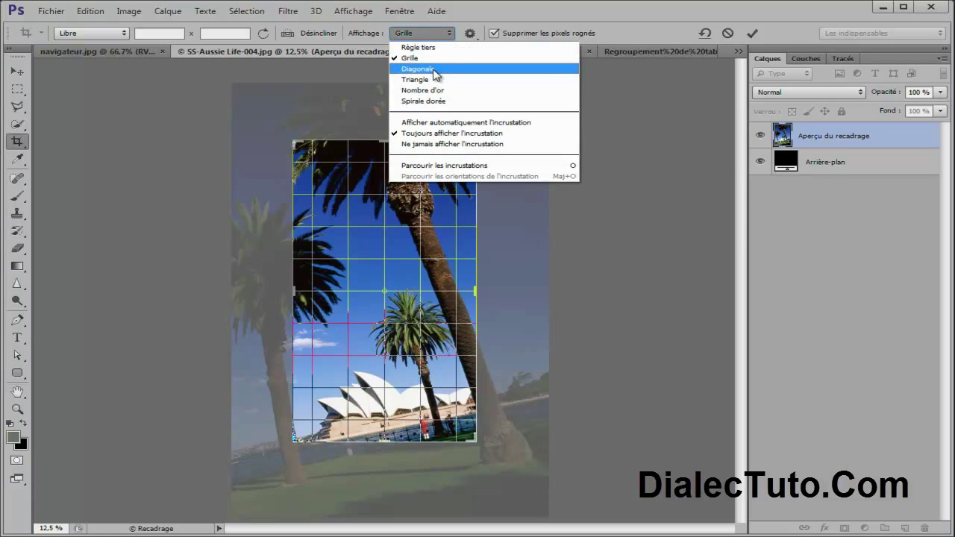
pyautogui.click(433, 68)
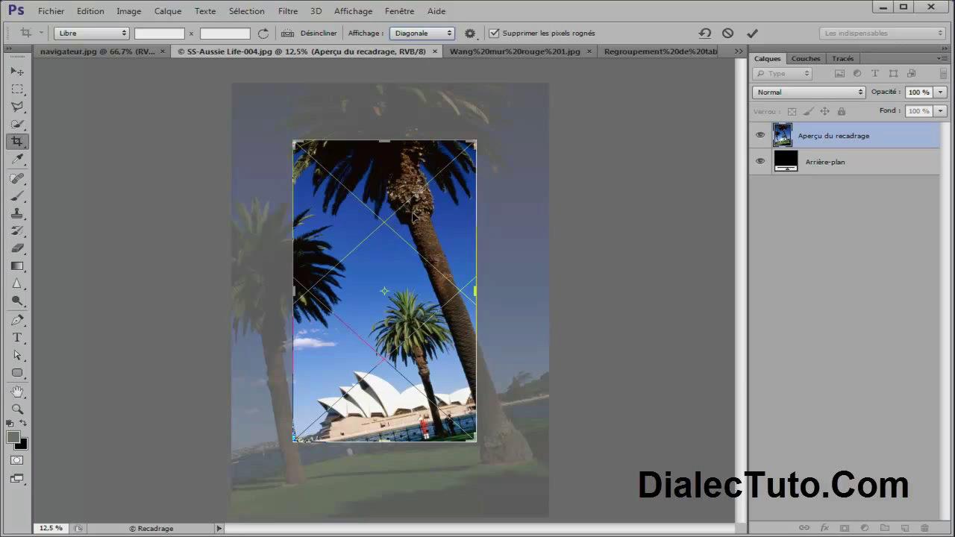
# Move the photo up inside the crop frame, rotate it counterclockwise, and apply the crop
pyautogui.moveTo(408, 286); pyautogui.dragTo(414, 243)
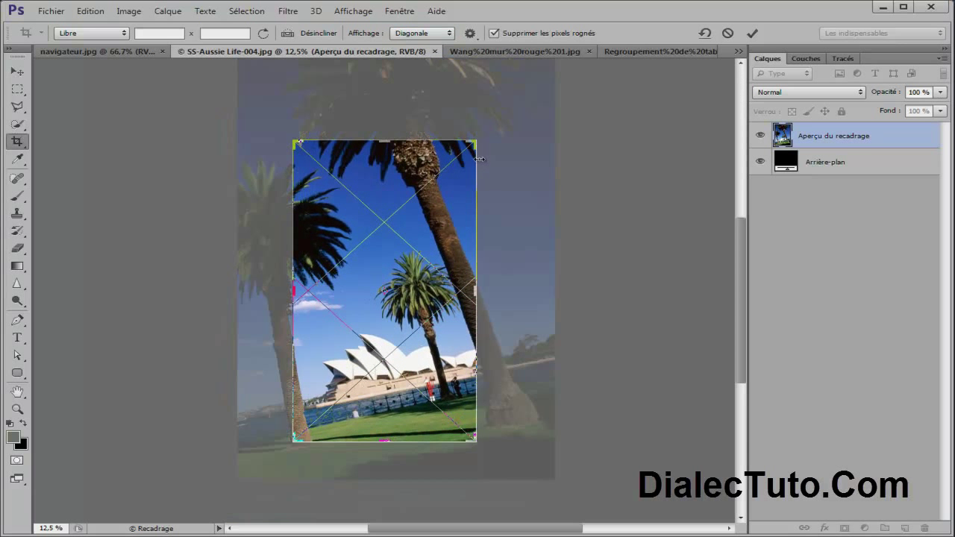
pyautogui.moveTo(500, 134); pyautogui.dragTo(484, 157)
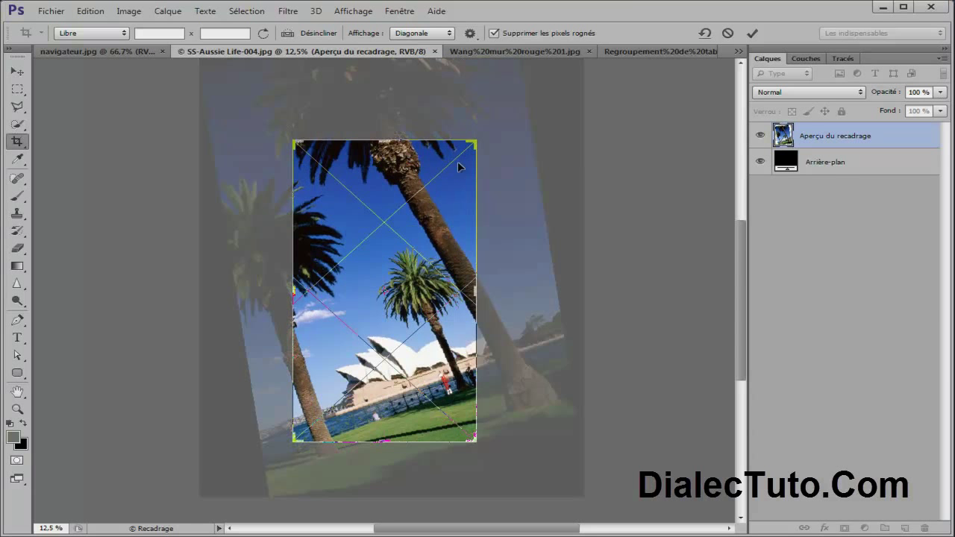
pyautogui.moveTo(484, 125); pyautogui.dragTo(448, 118)
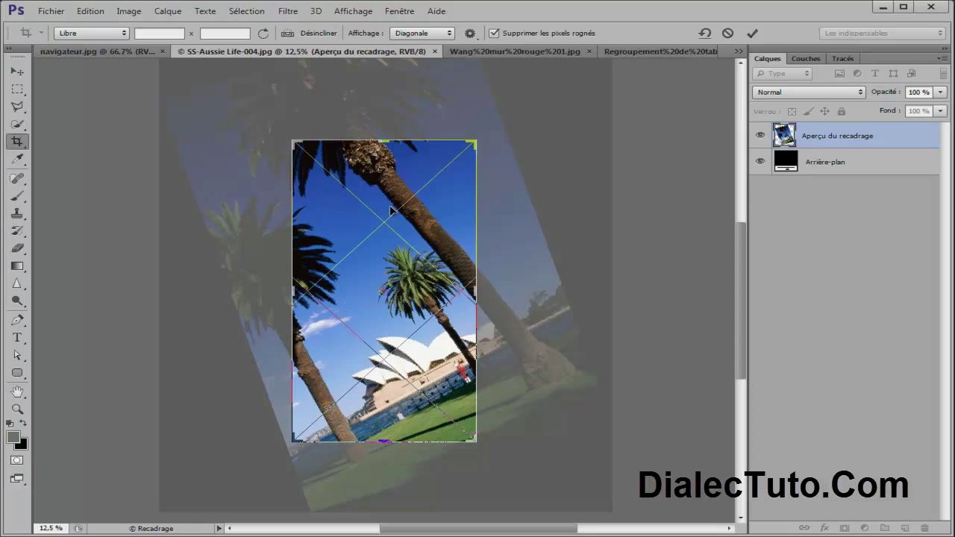
pyautogui.click(752, 33)
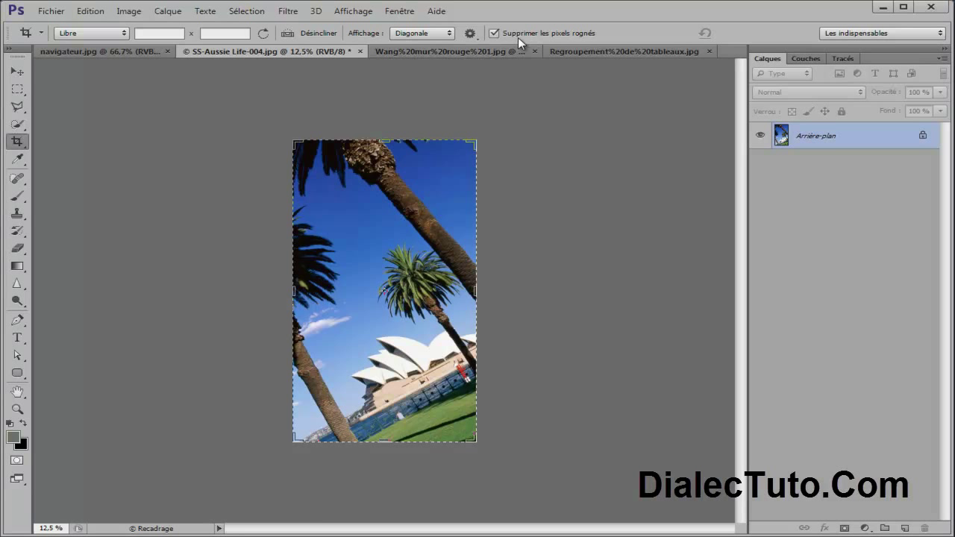
# Try to move the cropped photo with the Move tool while its background layer is locked
pyautogui.click(17, 70)
pyautogui.moveTo(400, 239); pyautogui.dragTo(406, 239)
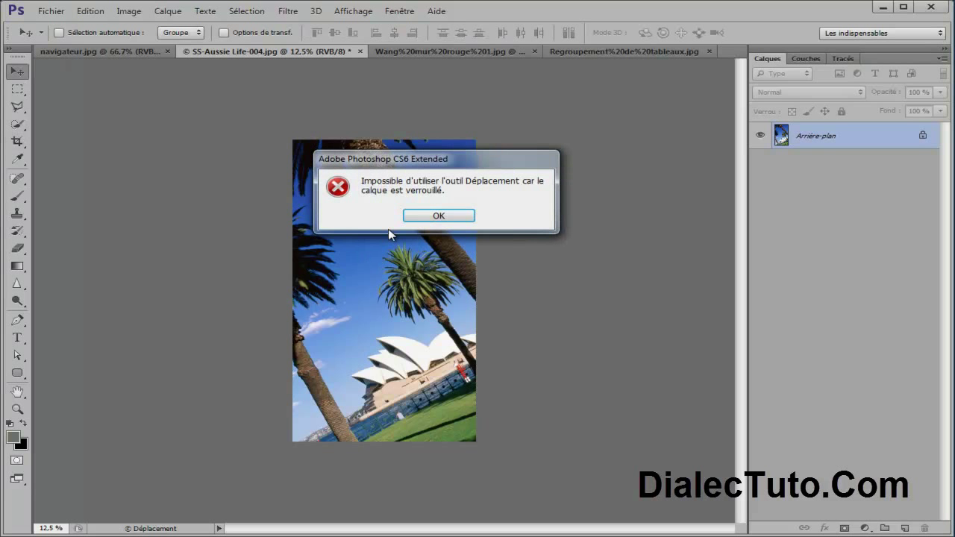
pyautogui.click(438, 215)
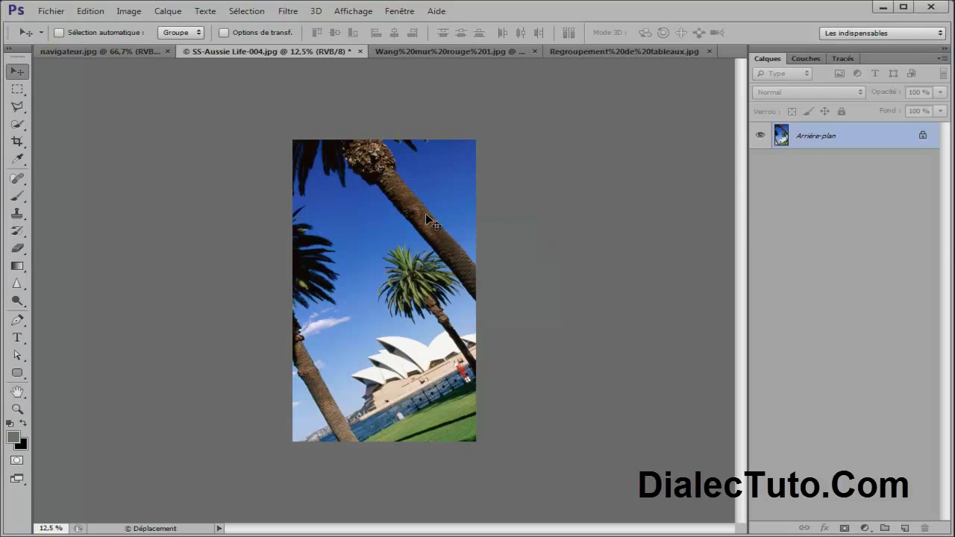
# Convert the locked background to a regular layer named Calque 0, and shift the photo sideways and back on the canvas
pyautogui.doubleClick(811, 148)
pyautogui.click(501, 209)
pyautogui.moveTo(441, 240); pyautogui.dragTo(409, 206)
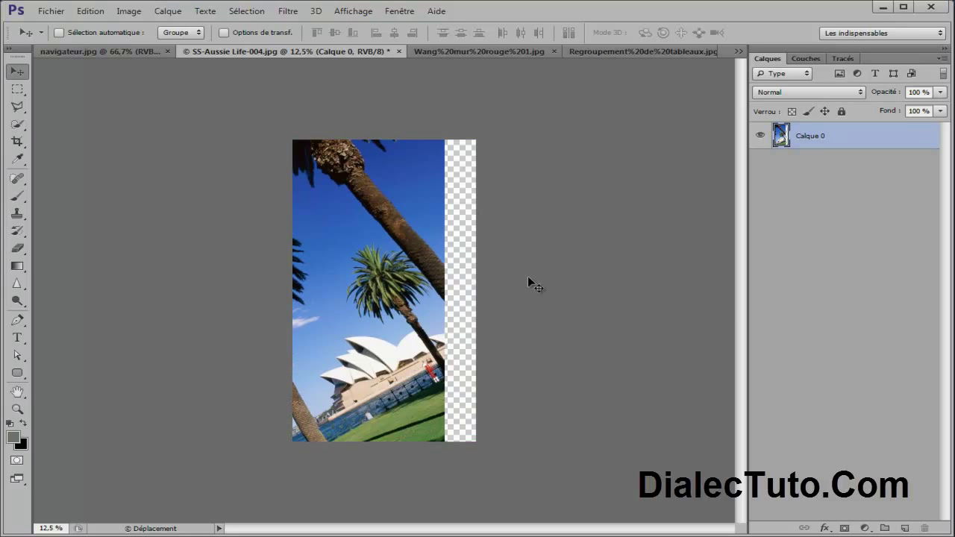
pyautogui.moveTo(379, 272); pyautogui.dragTo(415, 273)
# Revert SS-Aussie Life-004.jpg to its previously saved version
pyautogui.click(18, 144)
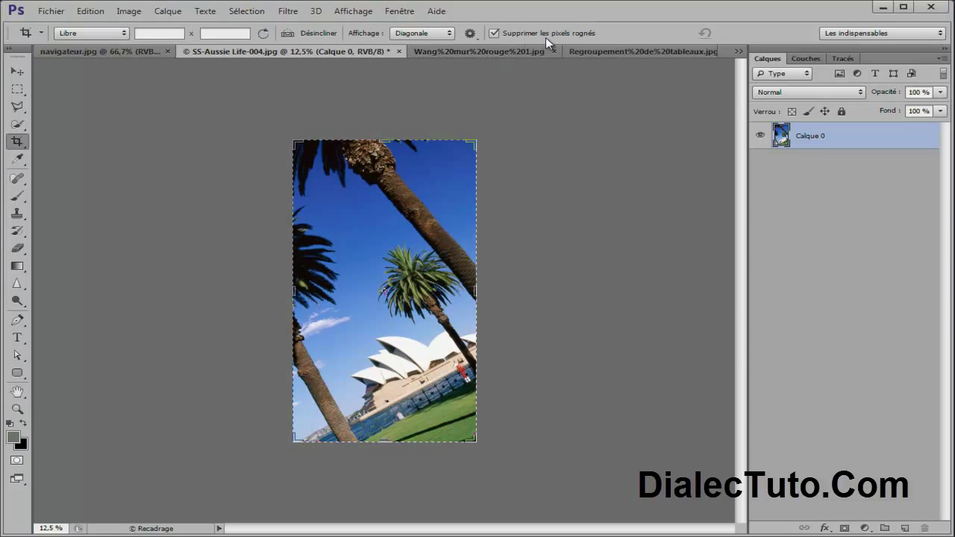
pyautogui.click(17, 72)
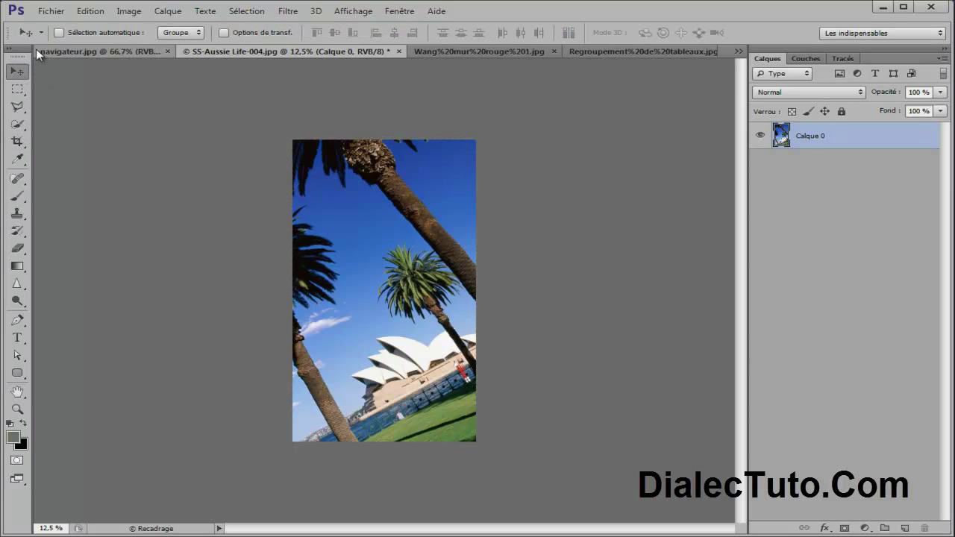
pyautogui.click(50, 12)
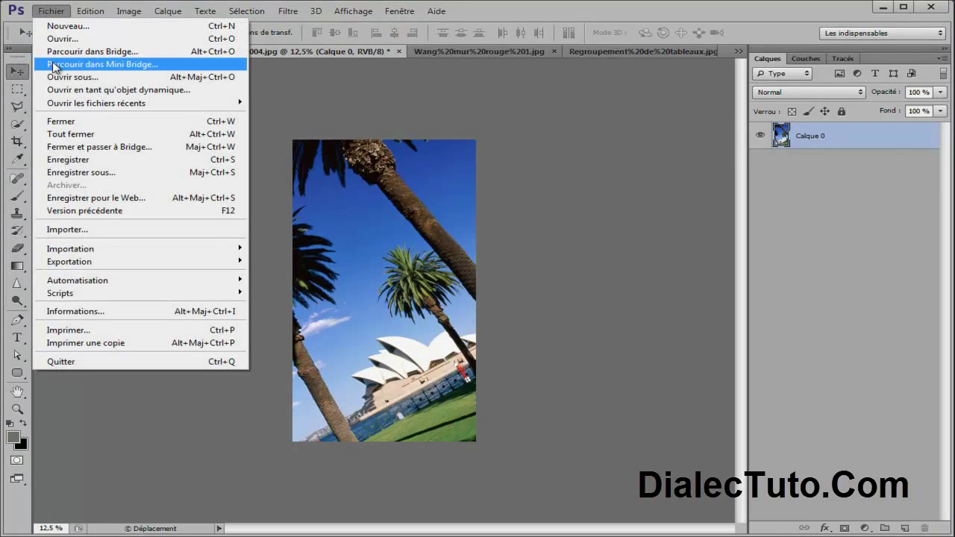
pyautogui.click(102, 211)
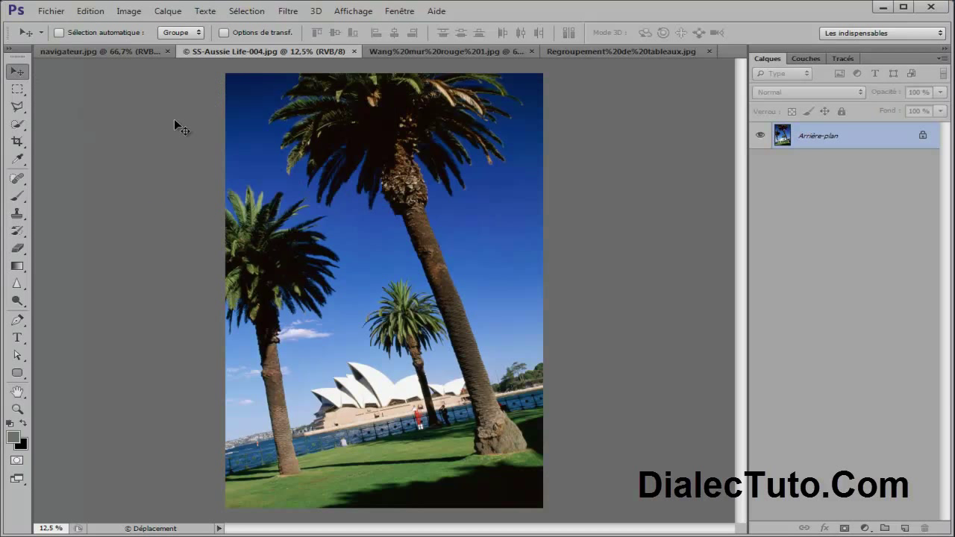
# Crop the photo around the opera house and palm trunks, straightening it along the sloping waterline
pyautogui.click(17, 142)
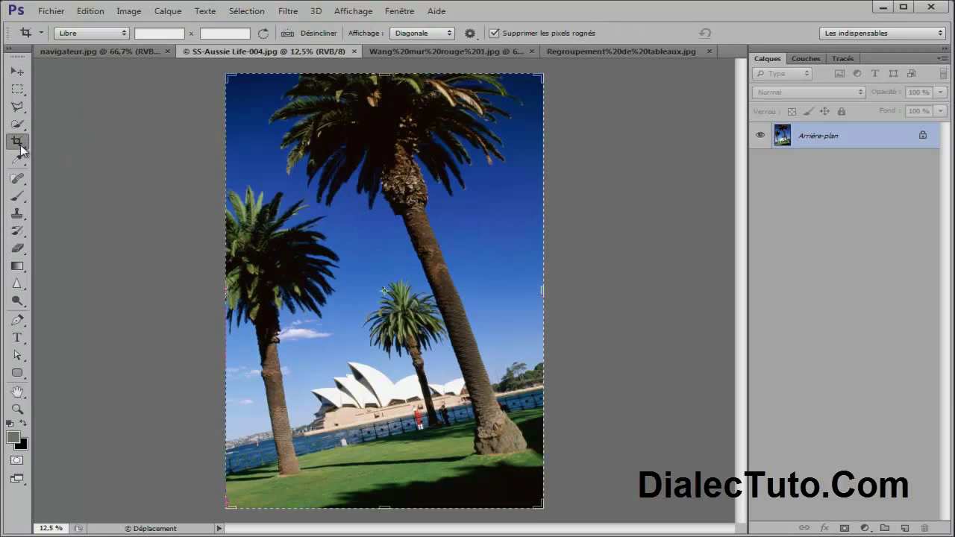
pyautogui.moveTo(264, 171); pyautogui.dragTo(465, 473)
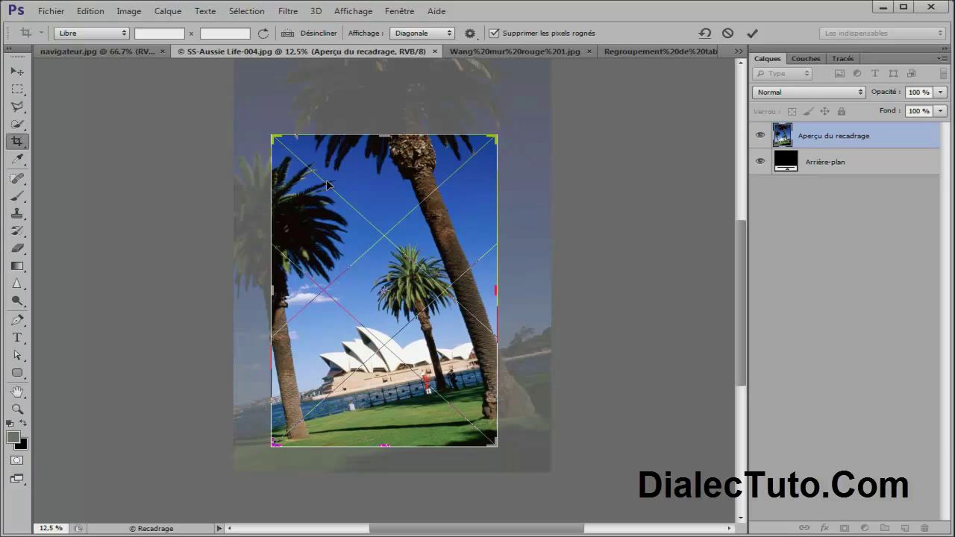
pyautogui.click(288, 34)
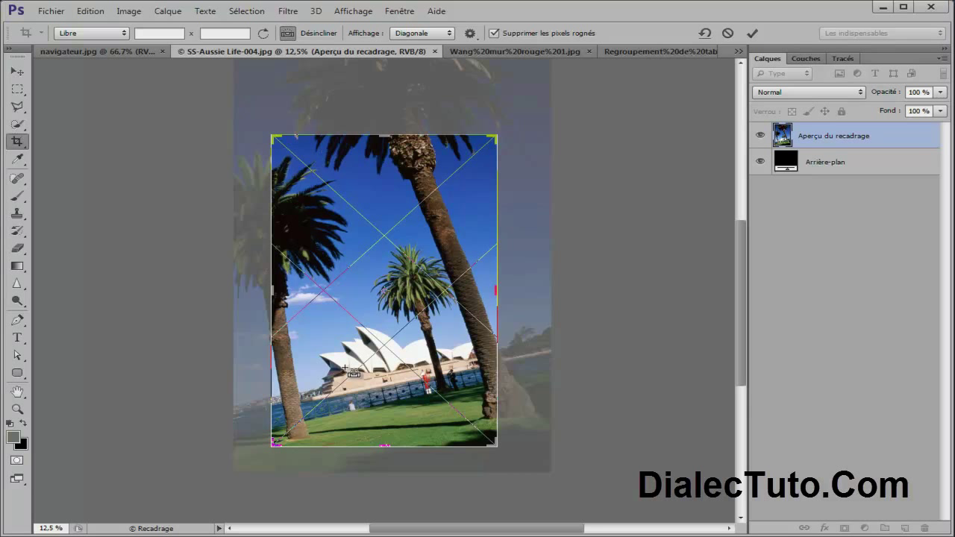
pyautogui.moveTo(278, 433); pyautogui.dragTo(498, 381)
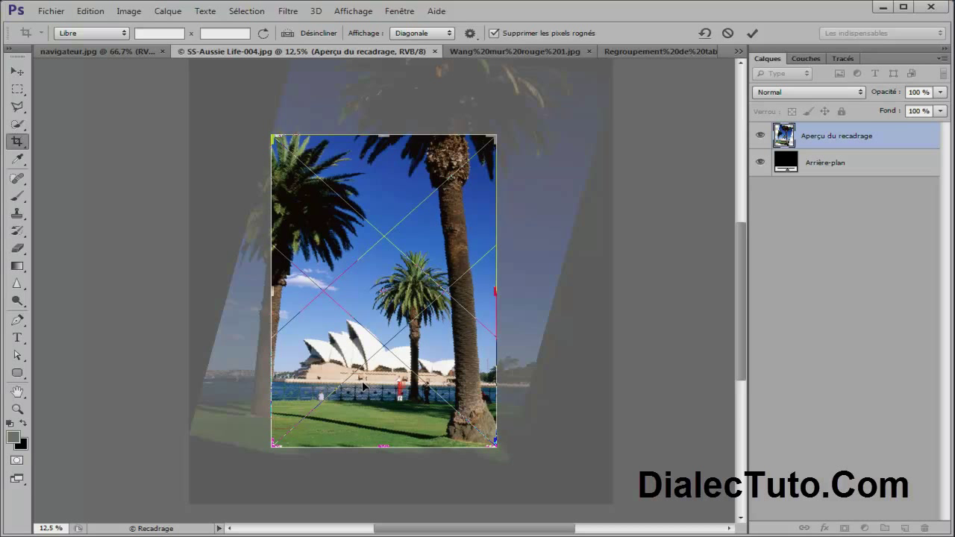
pyautogui.click(752, 35)
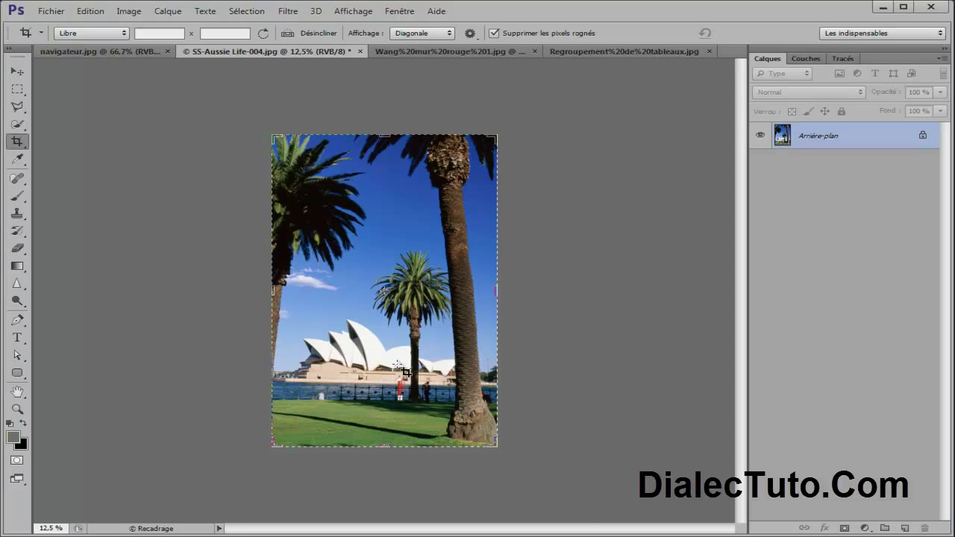
pyautogui.press('v')
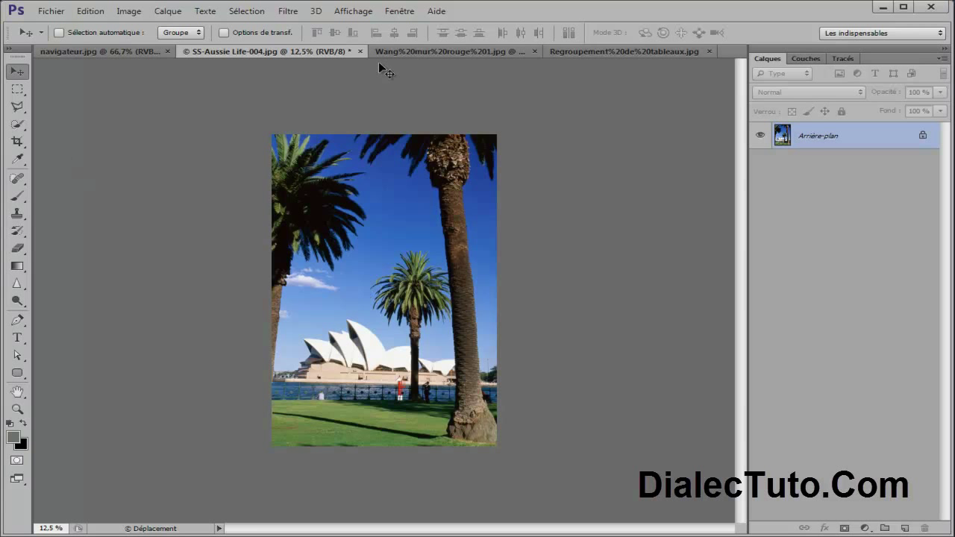
# Examine the crop tool variants and compare the framed paintings in Wang%20mur%20rouge%201.jpg and Regroupement%20de%20tableaux.jpg
pyautogui.click(18, 143)
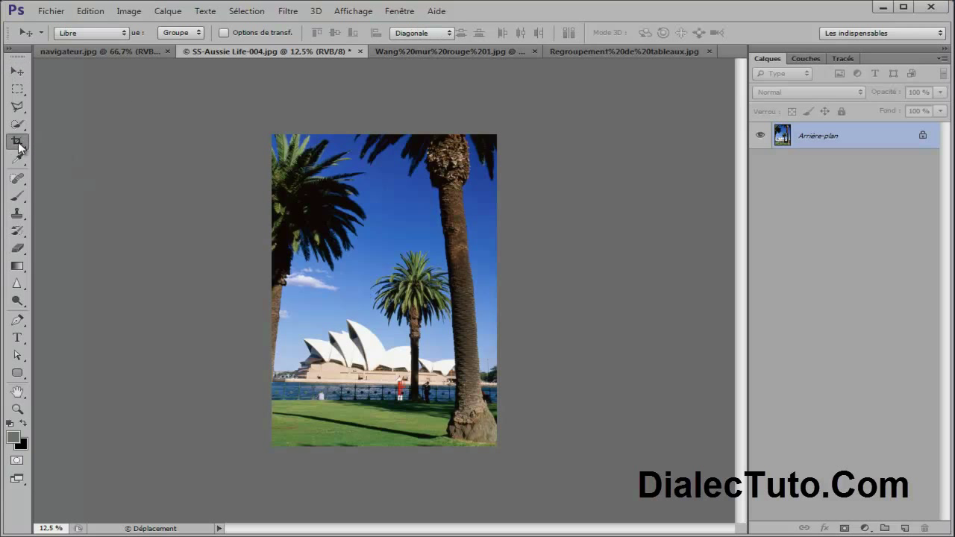
pyautogui.click(19, 144)
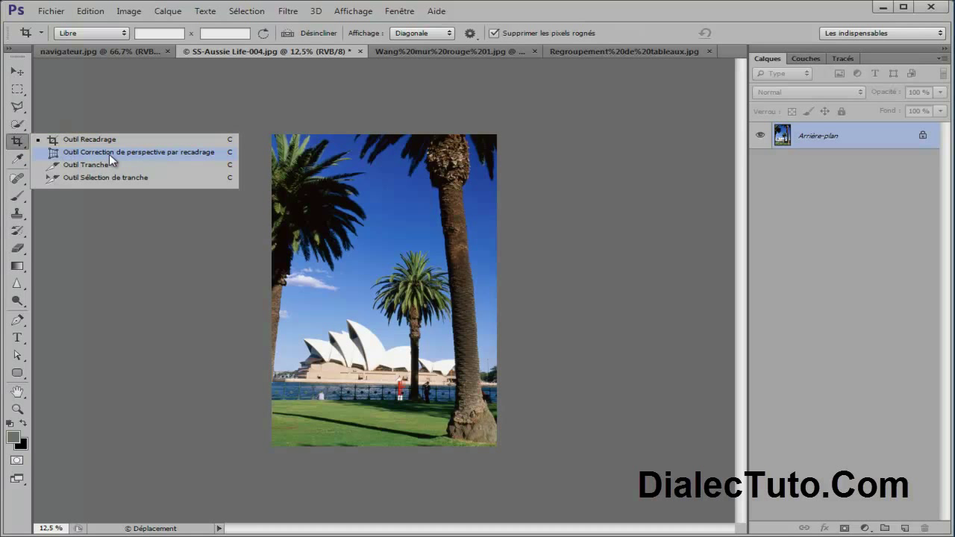
pyautogui.click(18, 71)
pyautogui.click(420, 51)
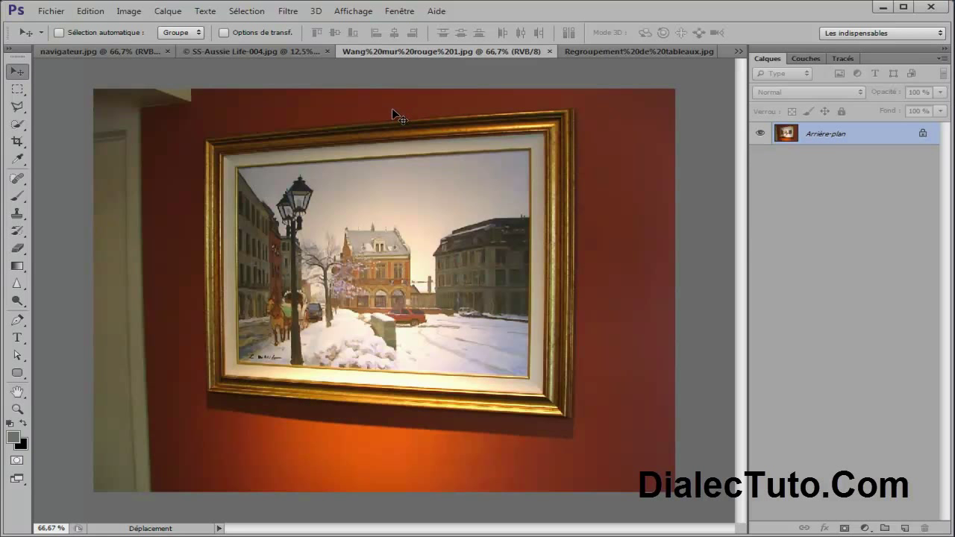
pyautogui.click(577, 52)
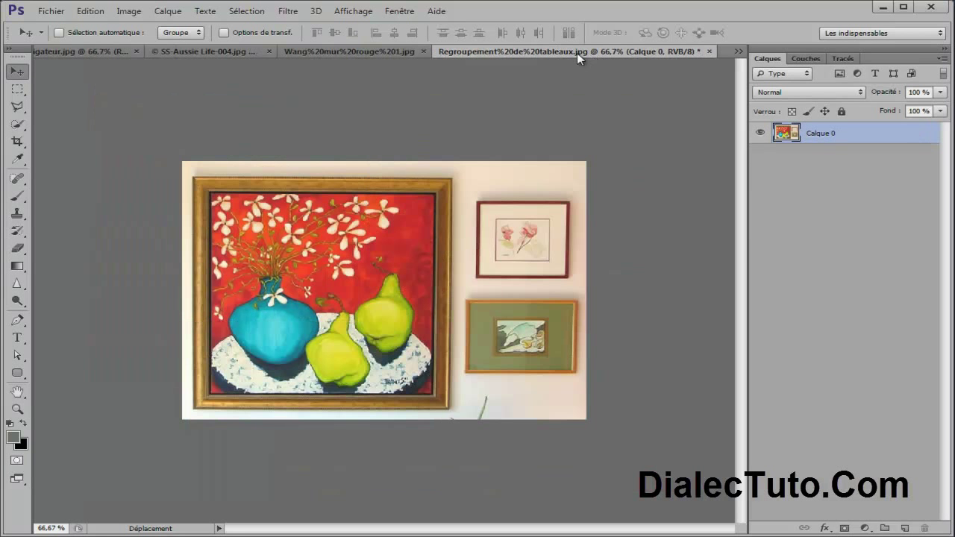
pyautogui.click(365, 51)
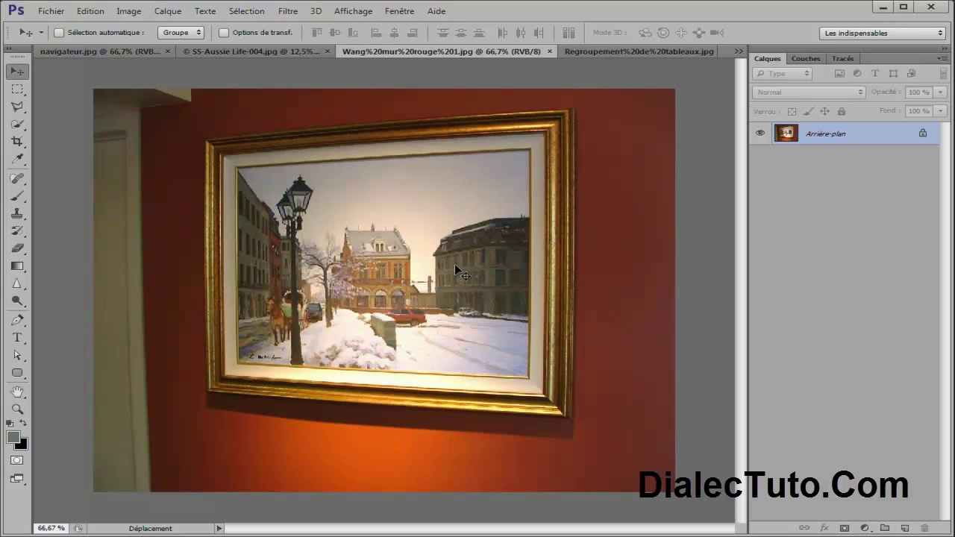
pyautogui.click(608, 51)
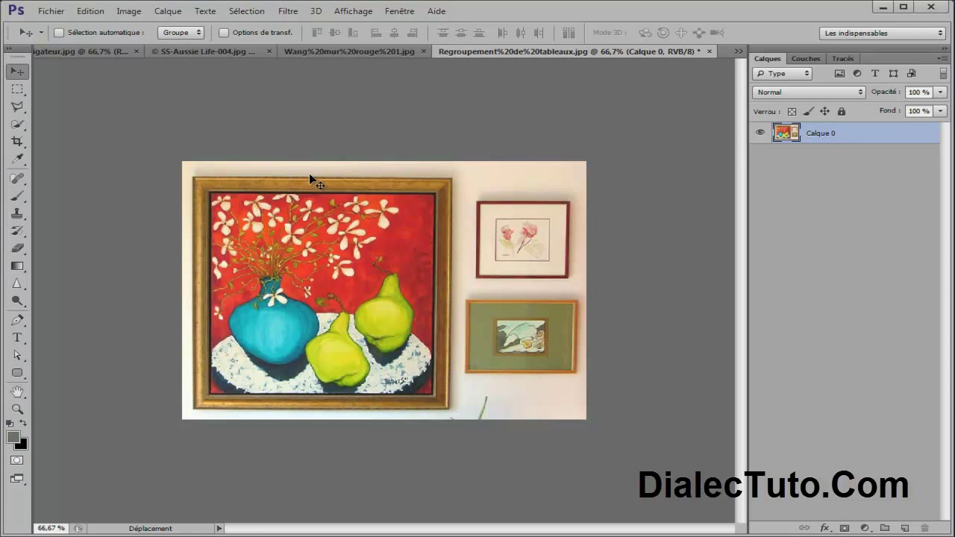
pyautogui.click(333, 49)
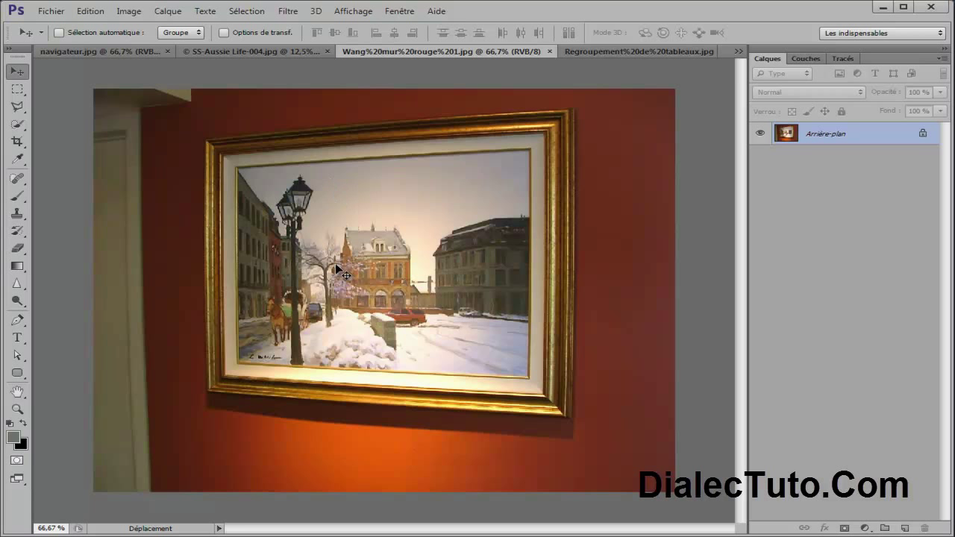
pyautogui.click(593, 52)
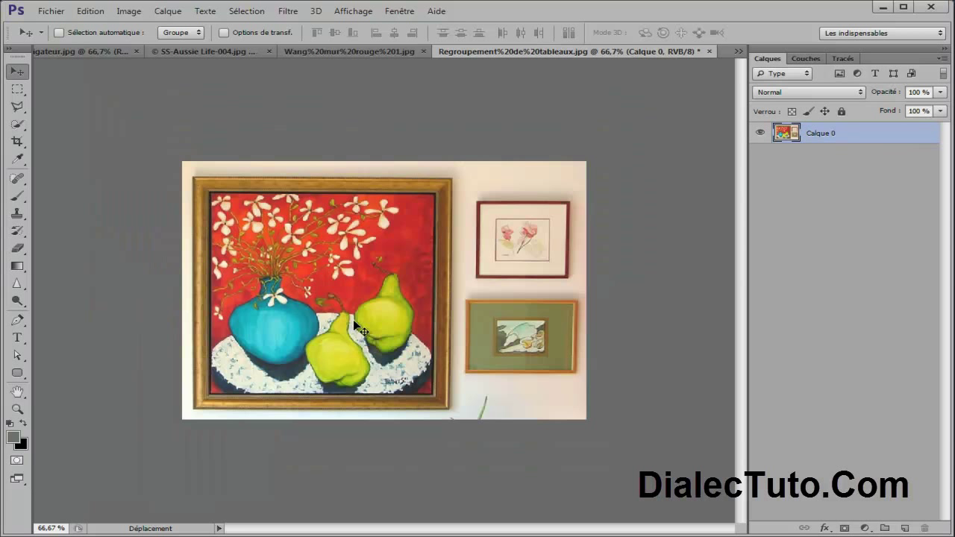
# In Wang%20mur%20rouge%201.jpg, perspective-crop the snowy street painting to the four inner corners of its frame
pyautogui.click(360, 49)
pyautogui.moveTo(22, 147); pyautogui.dragTo(73, 152)
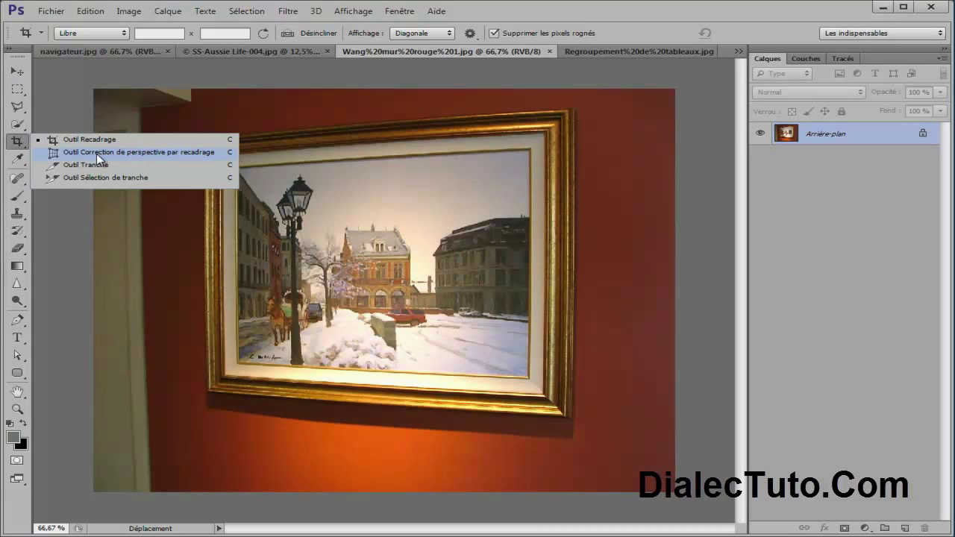
pyautogui.click(171, 150)
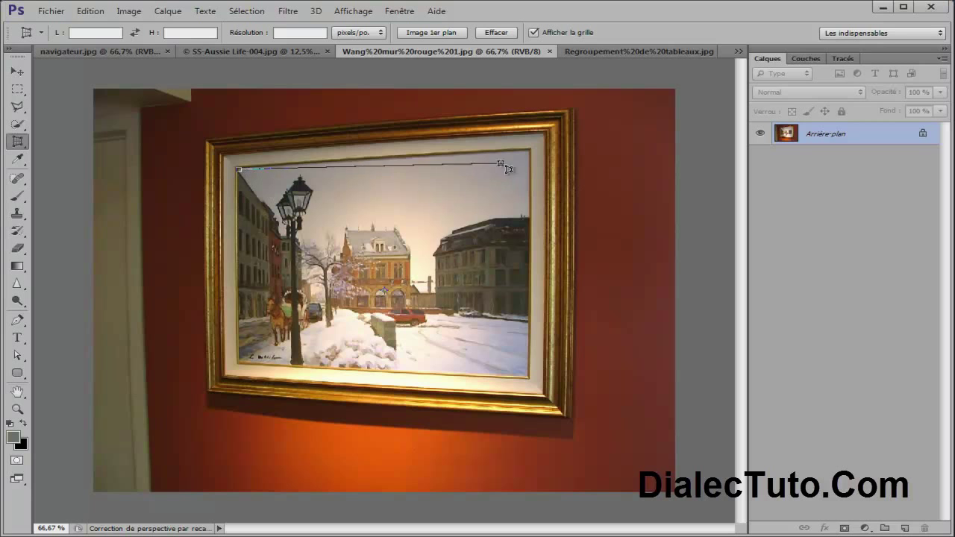
pyautogui.click(527, 151)
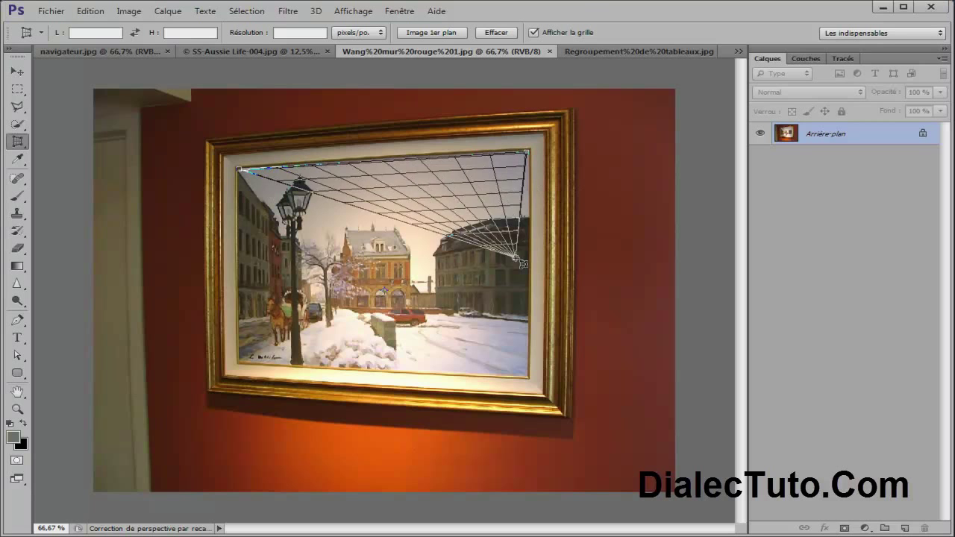
pyautogui.click(527, 376)
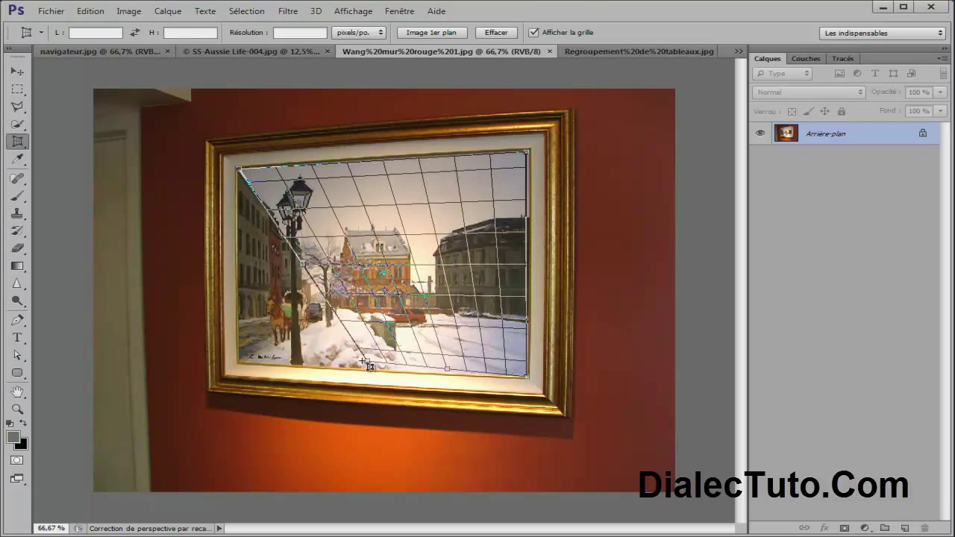
pyautogui.click(239, 361)
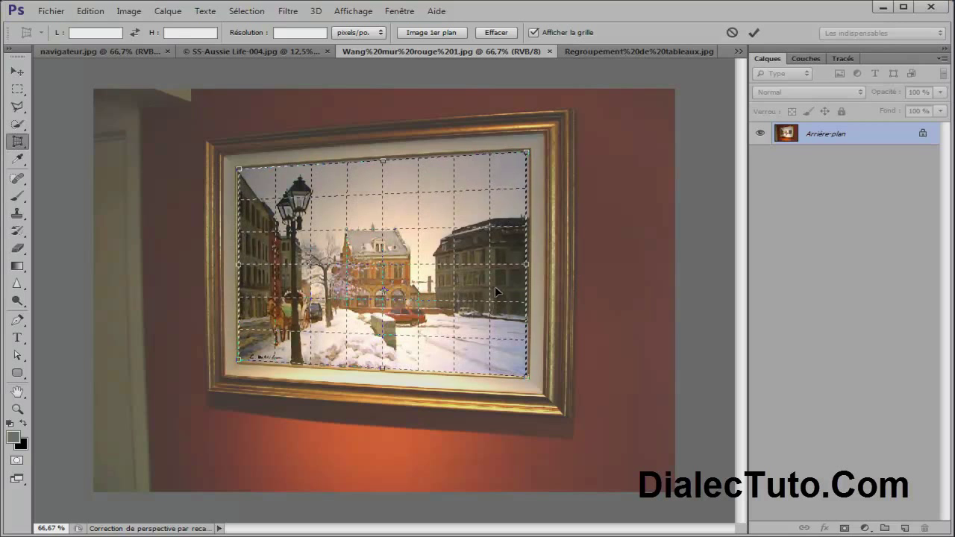
pyautogui.click(753, 33)
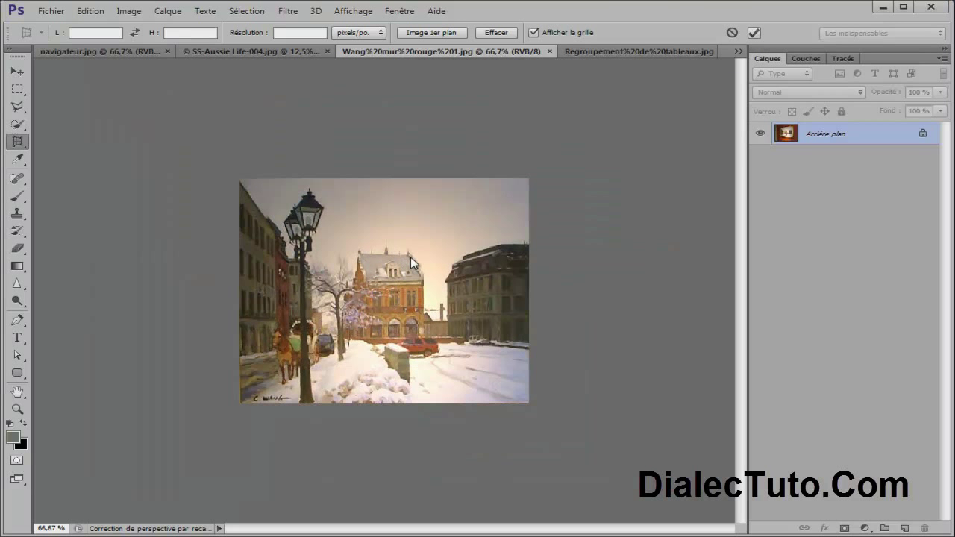
# Select the whole straightened street painting with a rectangular marquee and copy it
pyautogui.click(17, 88)
pyautogui.moveTo(233, 172)
pyautogui.mouseDown()
pyautogui.moveTo(342, 306)
pyautogui.moveTo(561, 396)
pyautogui.mouseUp()
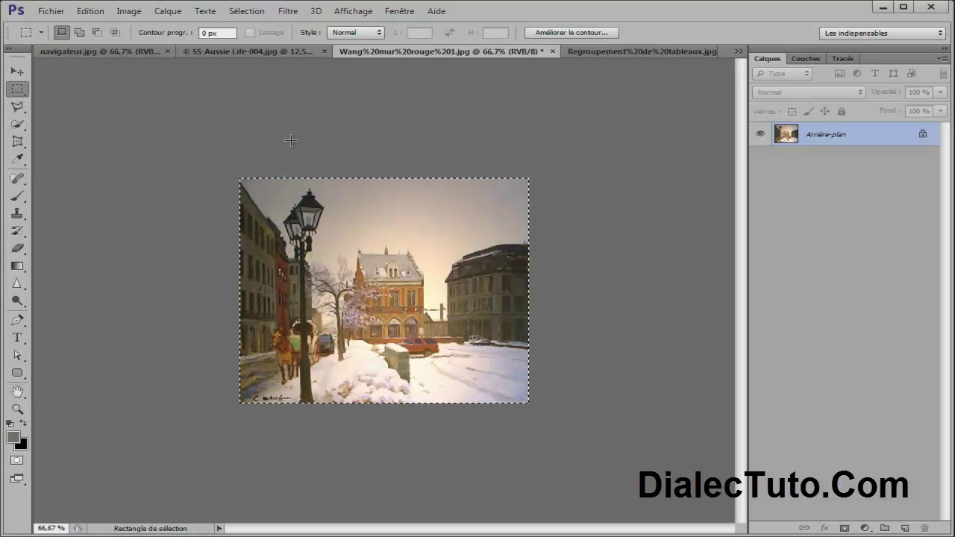
pyautogui.click(90, 11)
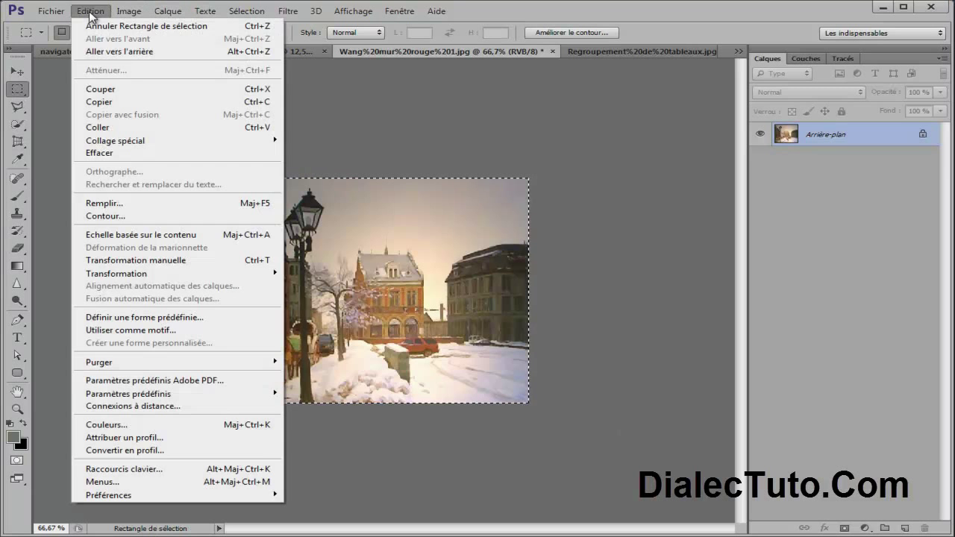
pyautogui.click(113, 105)
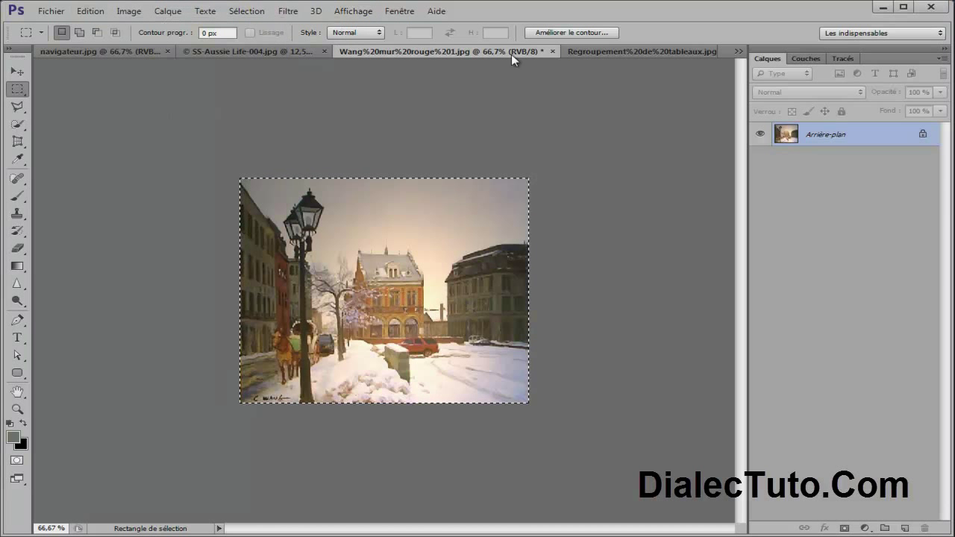
# In Regroupement%20de%20tableaux.jpg, outline the vase-and-pears painting inside its gold frame with the Polygonal Lasso
pyautogui.click(603, 52)
pyautogui.moveTo(17, 107)
pyautogui.mouseDown()
pyautogui.moveTo(72, 105)
pyautogui.moveTo(80, 118)
pyautogui.mouseUp()
pyautogui.click(212, 195)
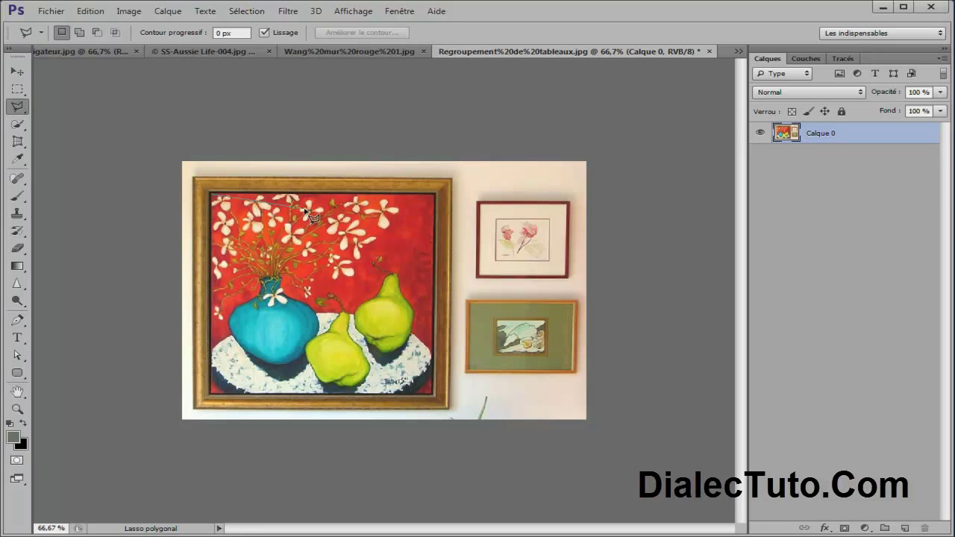
pyautogui.click(434, 195)
pyautogui.click(435, 394)
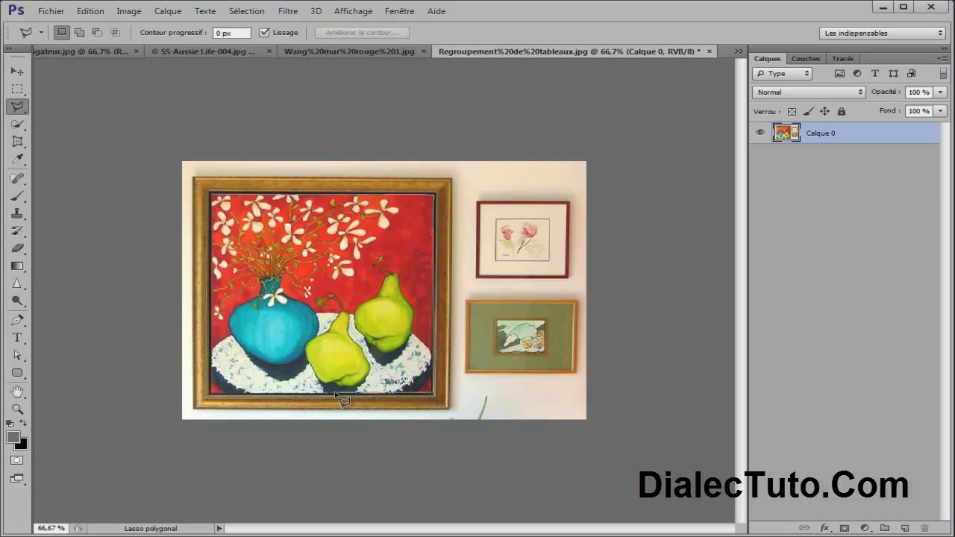
pyautogui.click(212, 393)
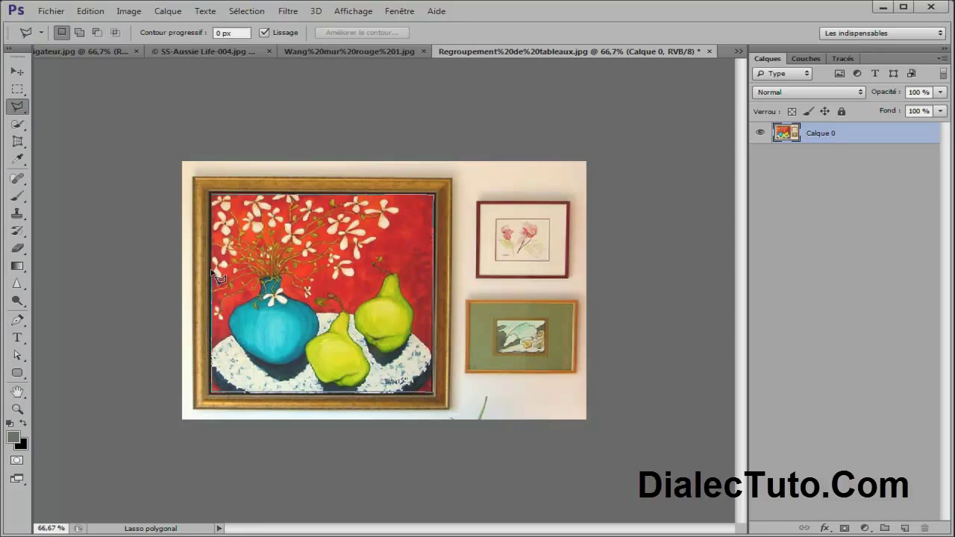
pyautogui.click(212, 196)
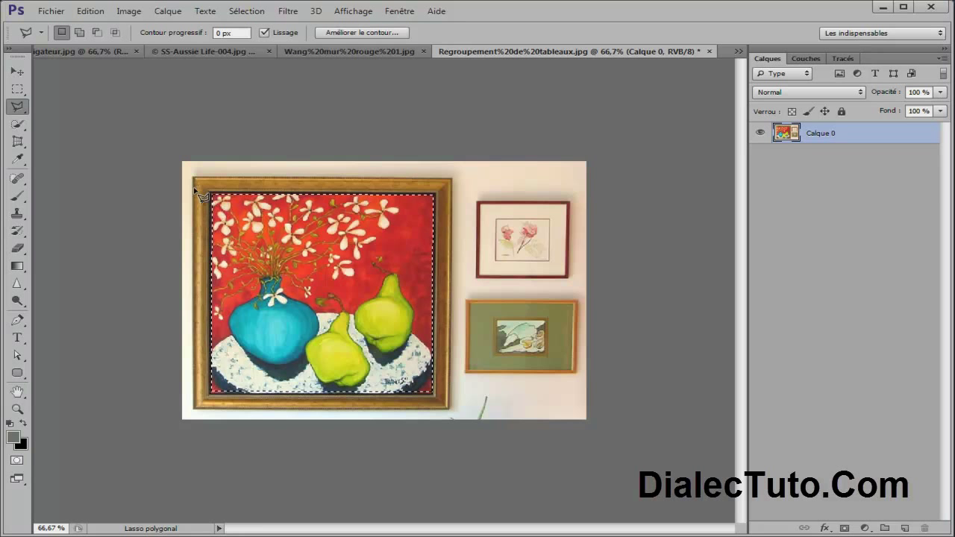
# Paste the copied street painting inside the selected area of the large gold frame and activate the Move tool
pyautogui.click(91, 11)
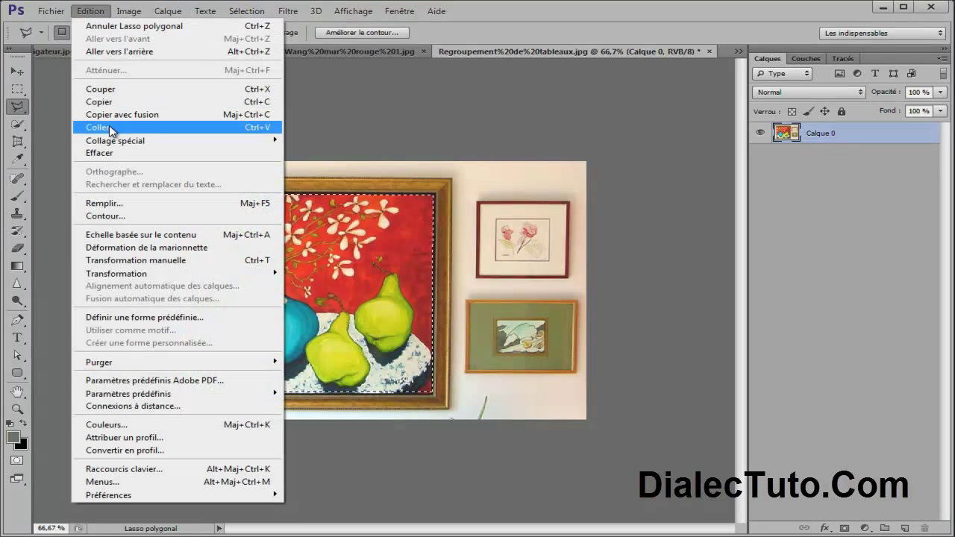
pyautogui.moveTo(113, 142)
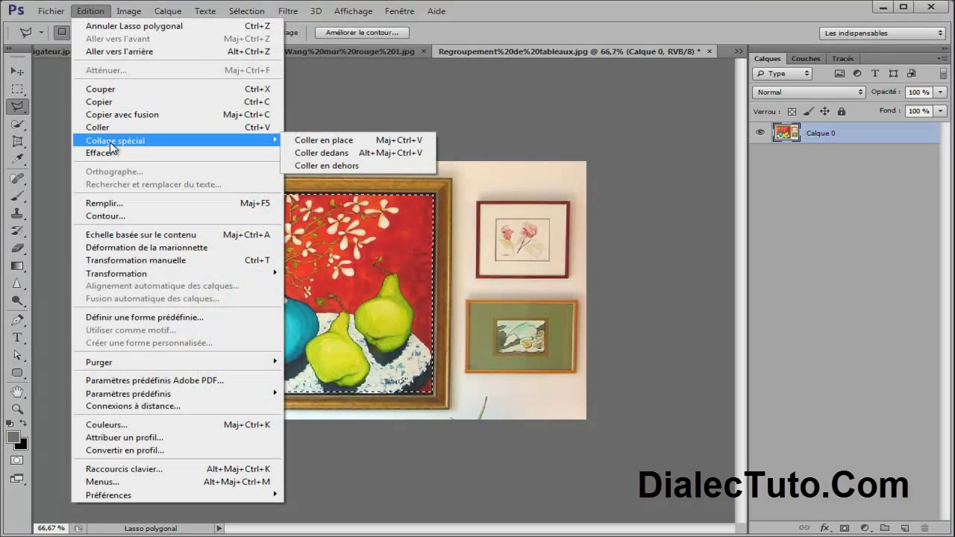
pyautogui.click(333, 153)
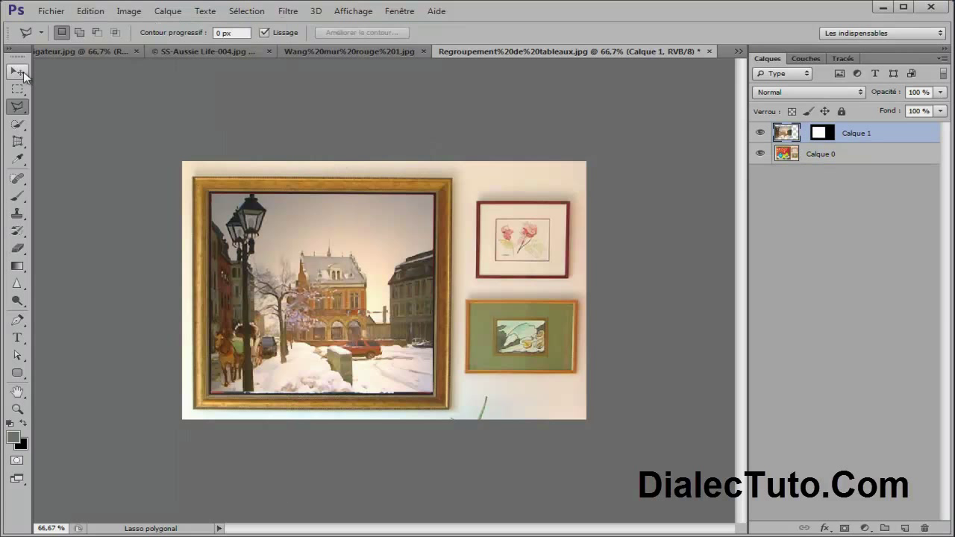
pyautogui.click(18, 73)
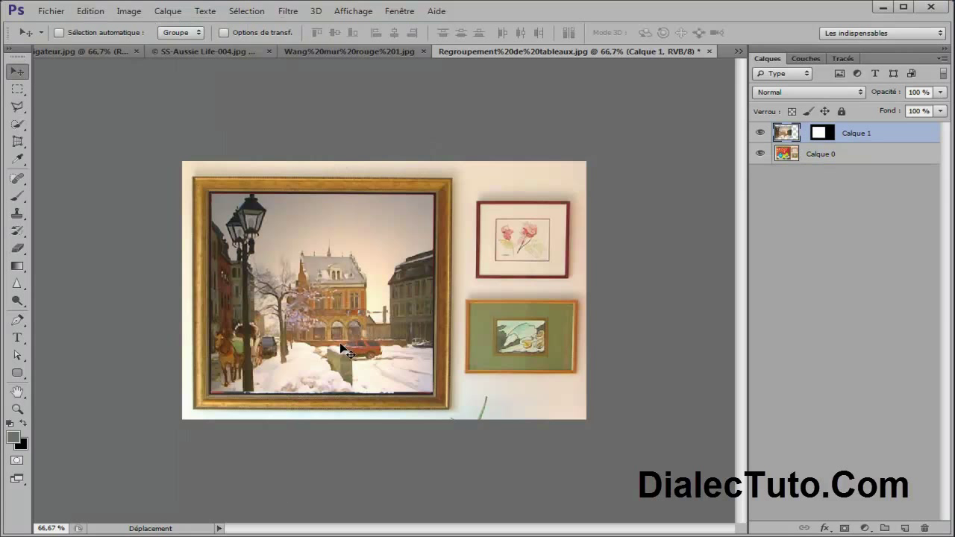
# Revert Wang%20mur%20rouge%201.jpg to its last saved version
pyautogui.click(339, 50)
pyautogui.click(50, 11)
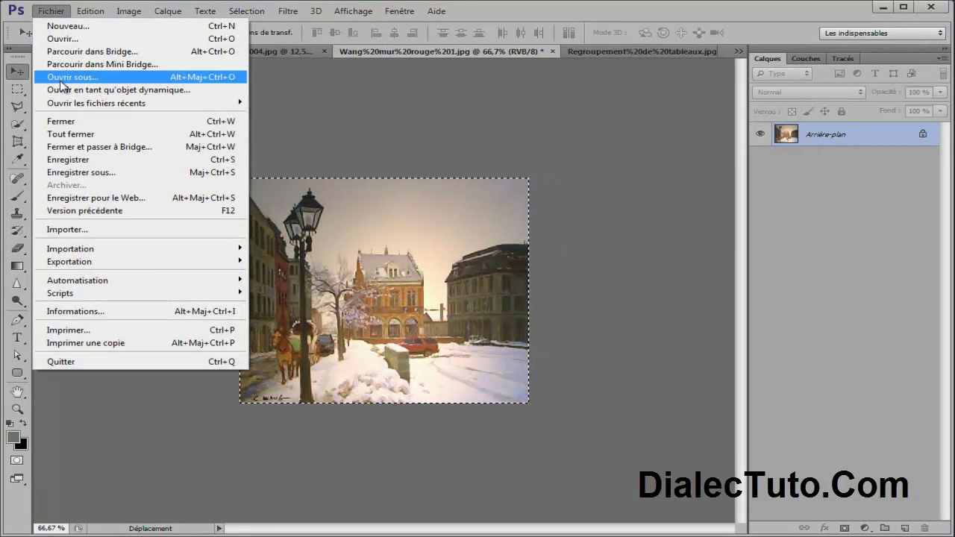
pyautogui.click(91, 210)
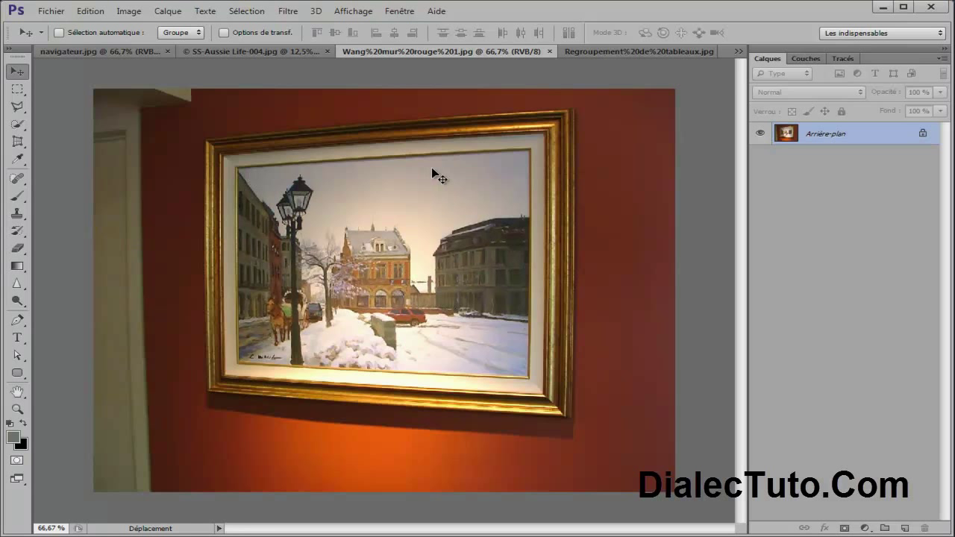
# Perspective-crop the reverted photo to the four corners of the snowy street painting, inside its cream mat
pyautogui.click(17, 141)
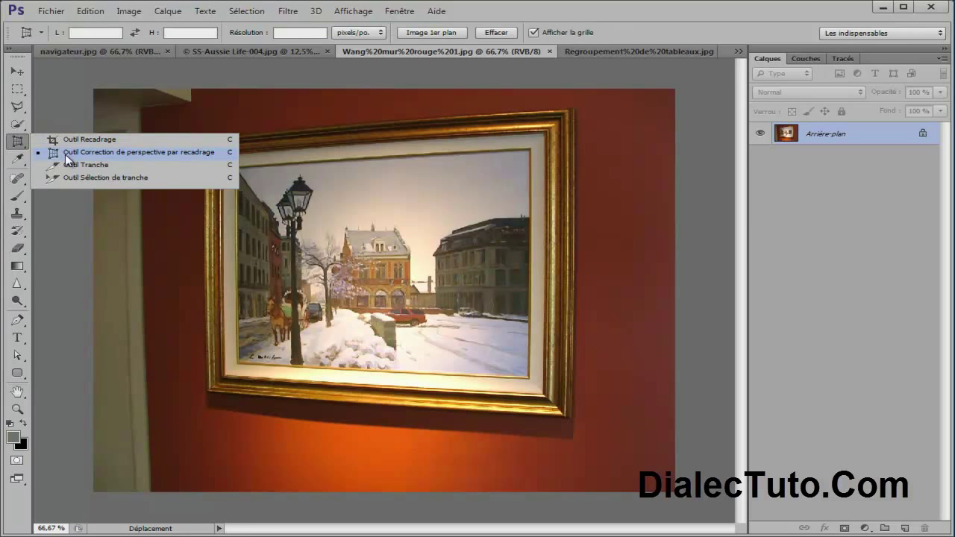
pyautogui.click(68, 152)
pyautogui.click(238, 168)
pyautogui.click(530, 152)
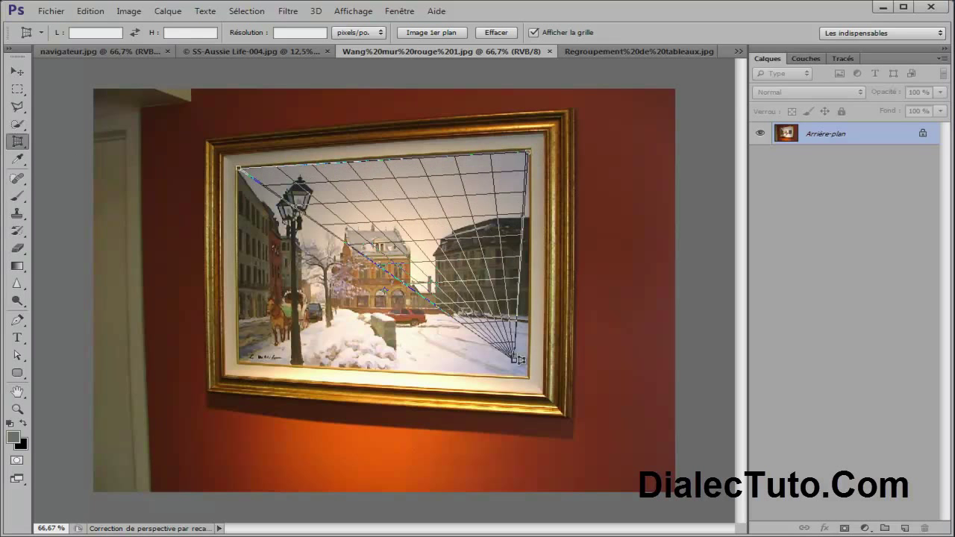
pyautogui.click(526, 375)
pyautogui.click(262, 359)
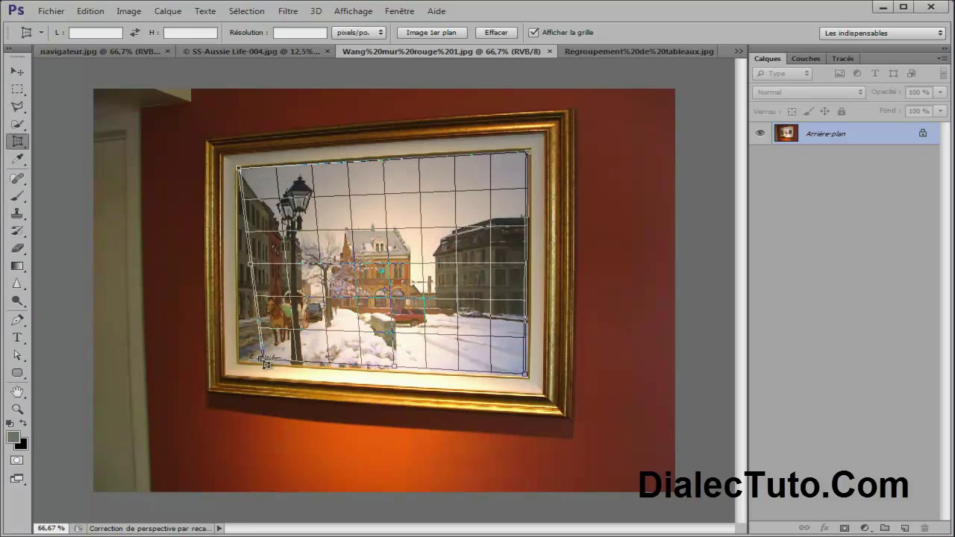
pyautogui.press('Return')
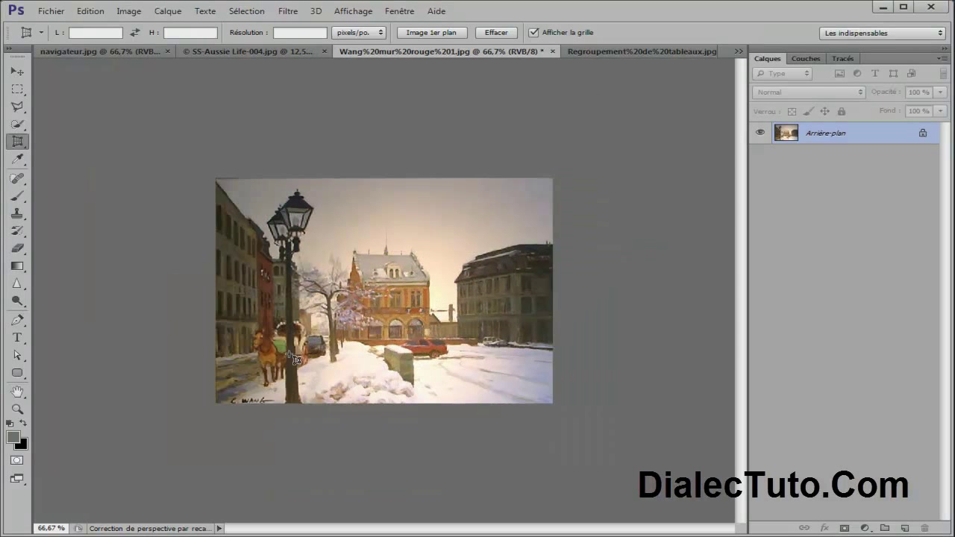